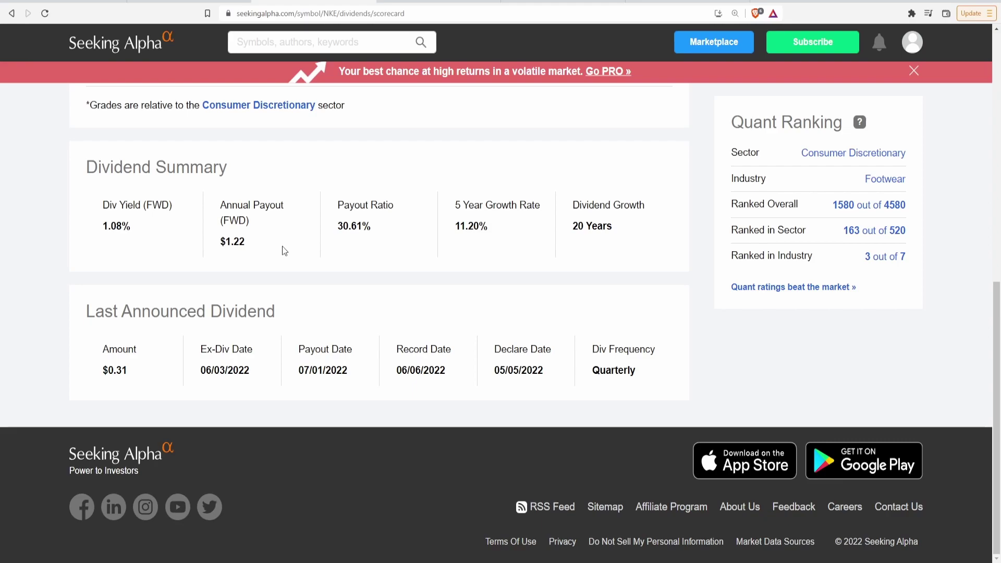
Step: Examine Nike's payout ratio and years of dividend growth in the Dividend Summary
left_click_drag(335, 214, 387, 231)
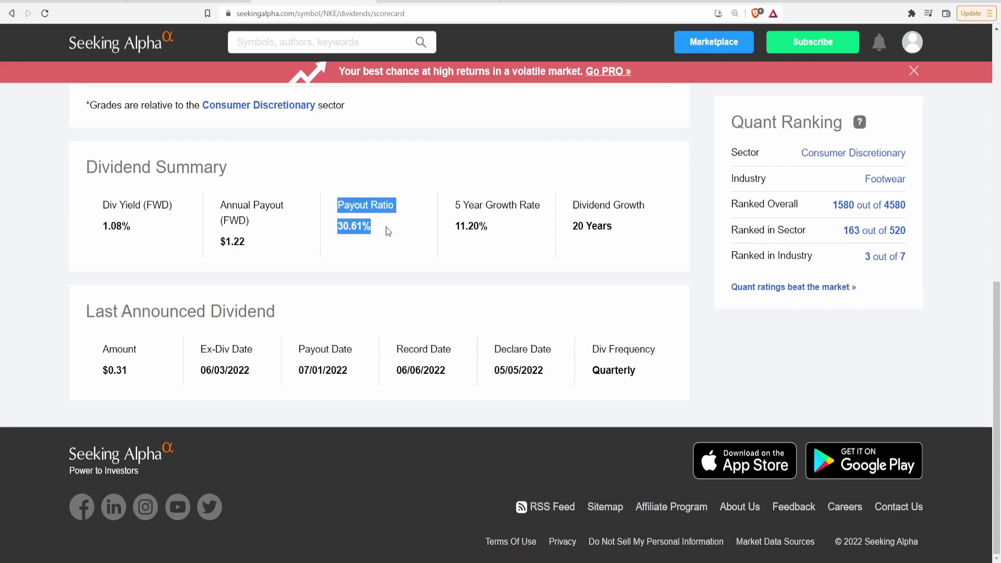
left_click(397, 241)
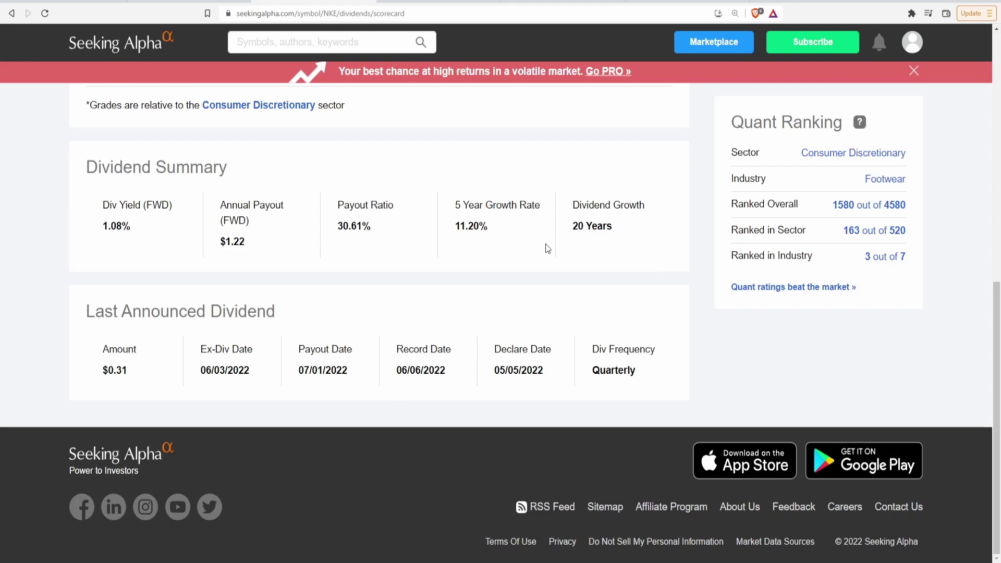
left_click_drag(574, 211, 634, 241)
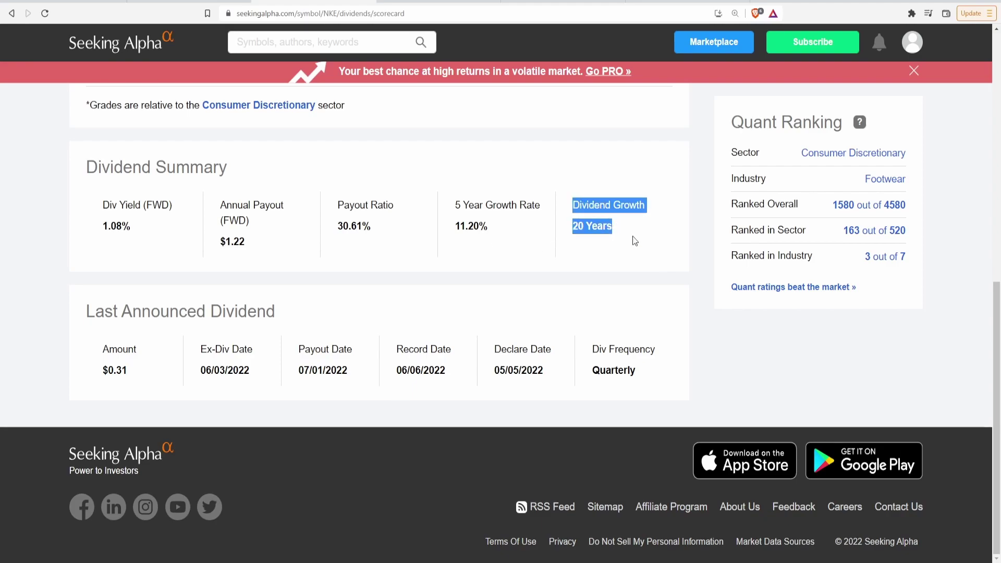
left_click(634, 240)
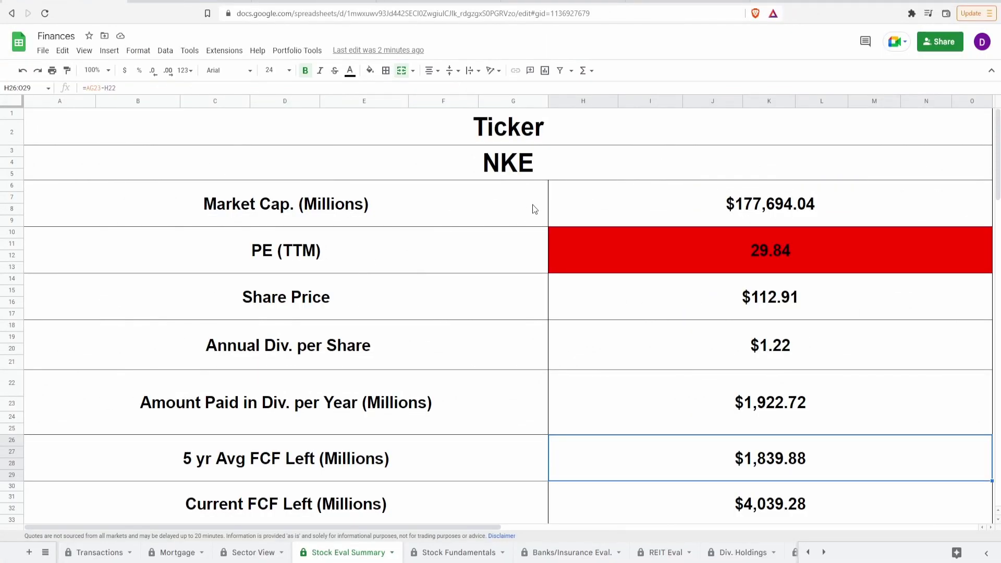
Step: Switch to the Finances spreadsheet and review NKE's market cap, PE (TTM) and share price on the Stock Eval Summary sheet
left_click(539, 169)
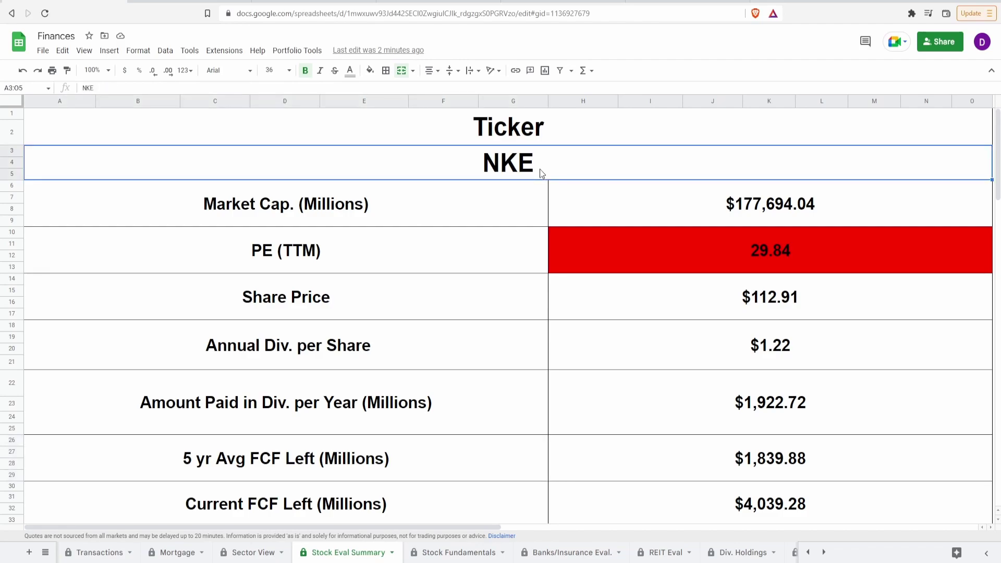
key("Down")
key("Right")
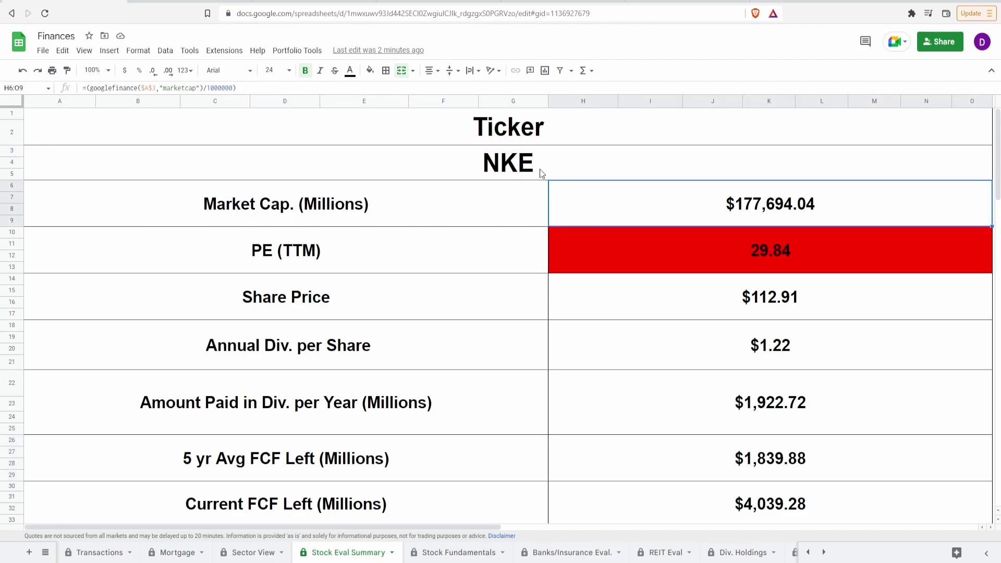
key("Down")
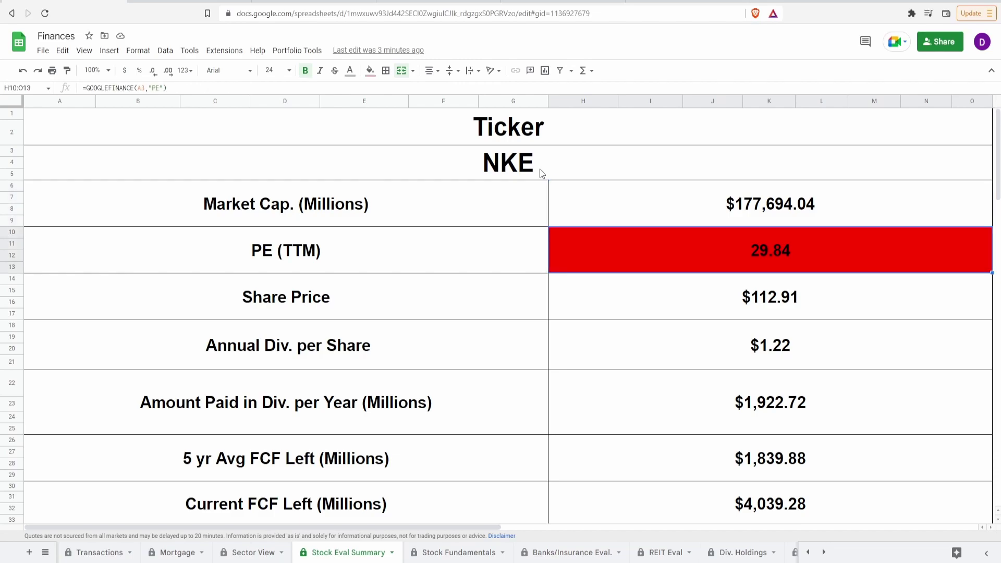
key("Down")
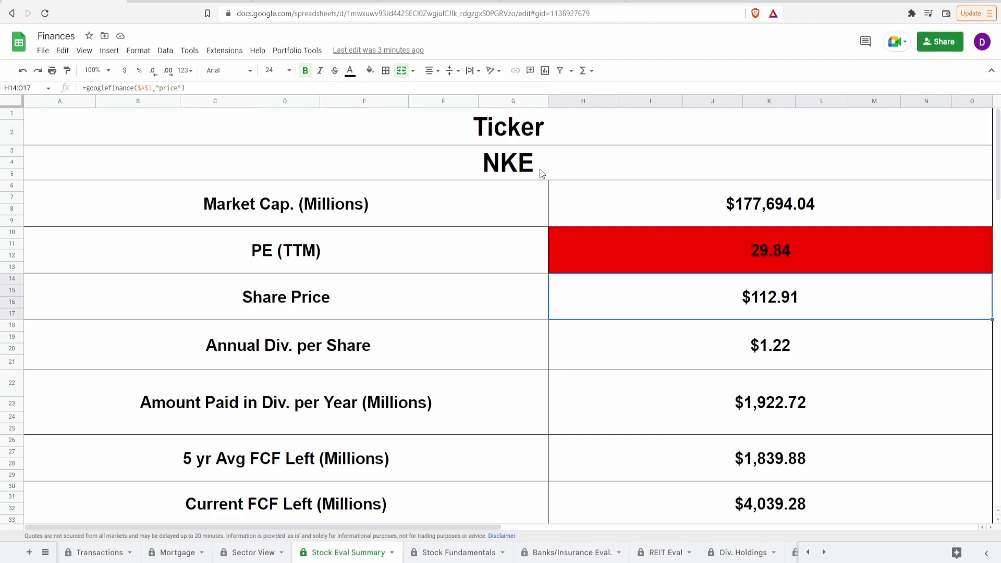
key("Up")
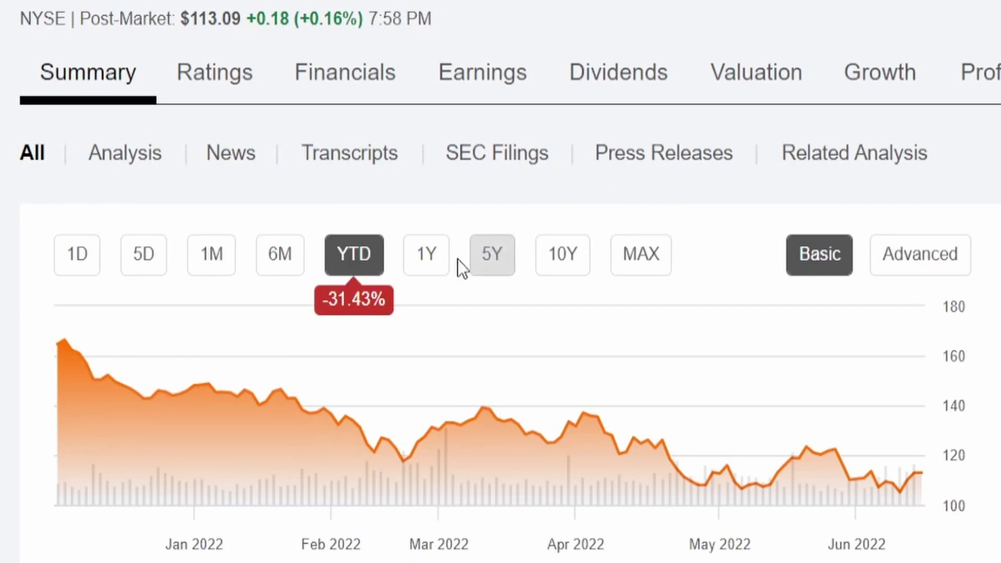
Step: Switch to Nike's Seeking Alpha summary, show the 1Y price chart and examine both ends of the 52 Week Range
left_click(434, 256)
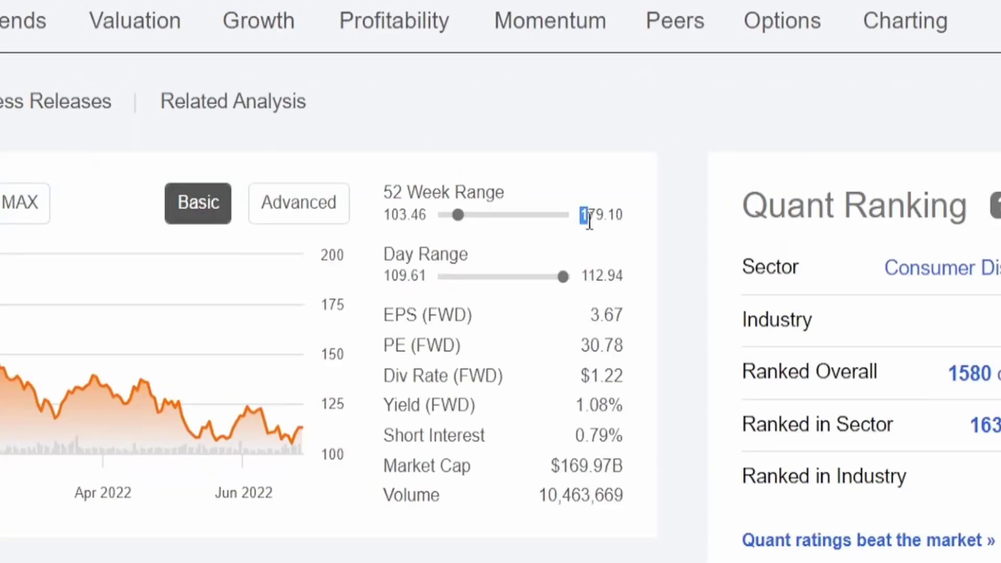
left_click_drag(584, 214, 623, 216)
left_click(621, 216)
double_click(403, 225)
left_click(421, 230)
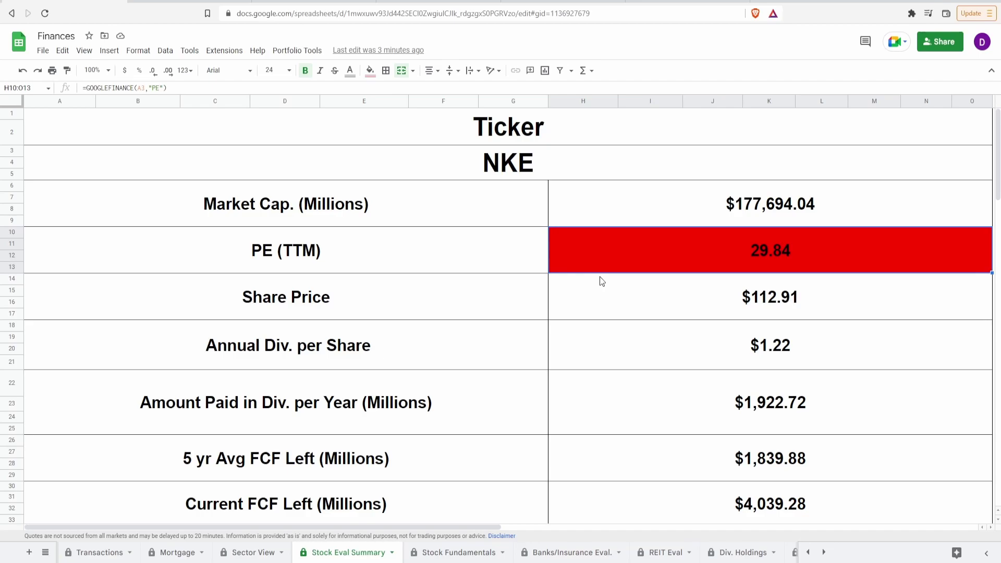
Step: Back in the Finances spreadsheet, review the annual dividend per share, yearly dividend amount paid, and five-year average and current FCF left
key("Down")
key("Down")
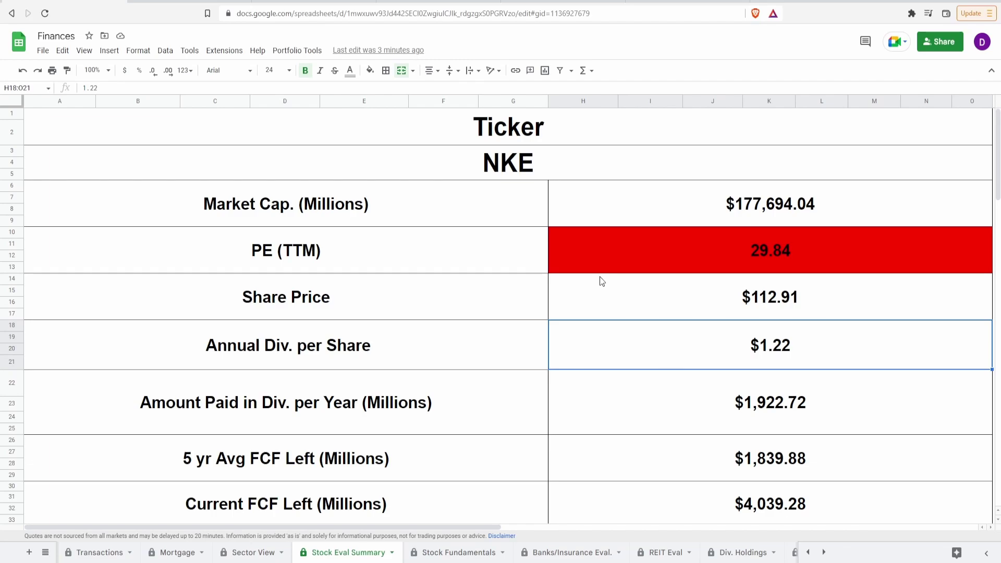
key("Down")
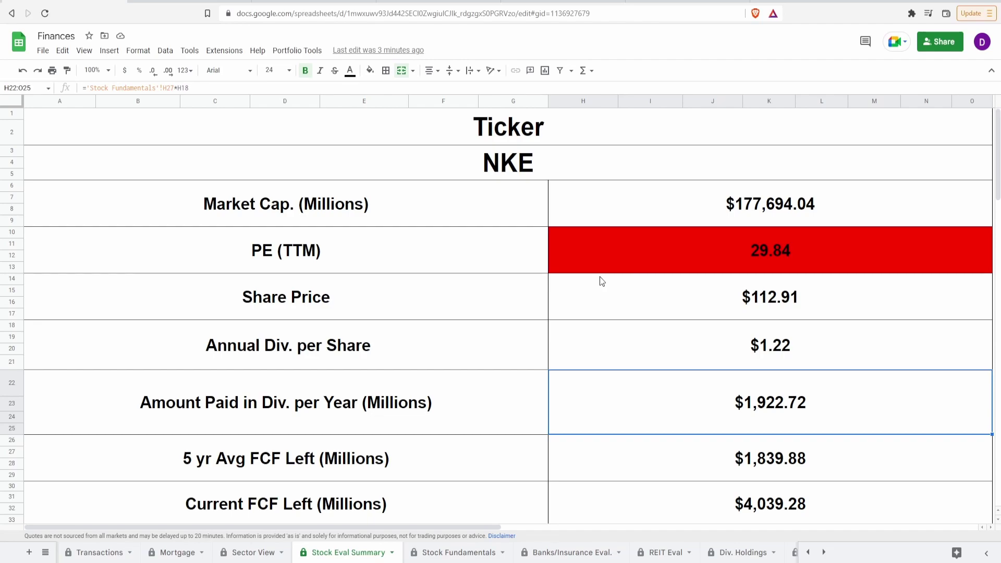
key("Down")
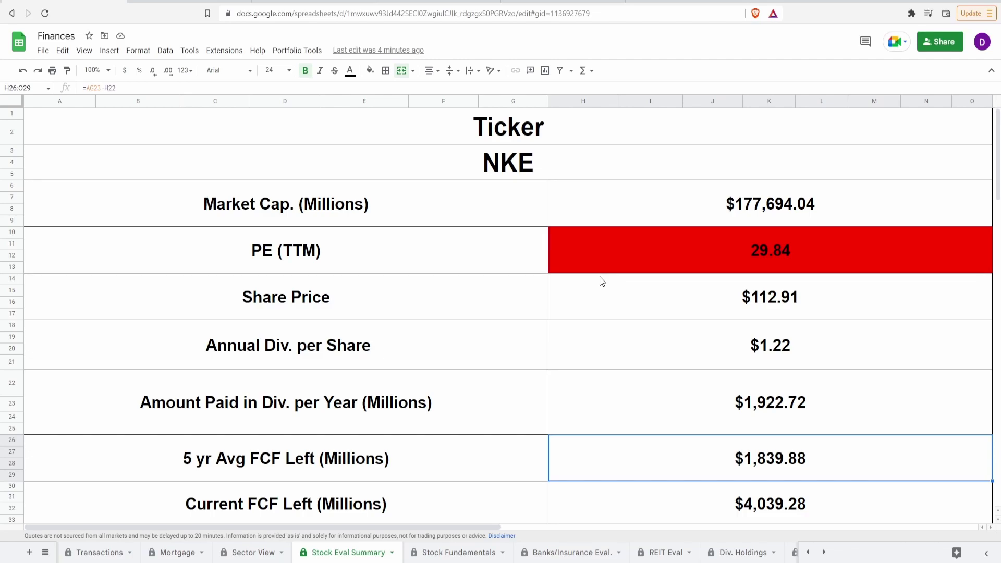
key("Down")
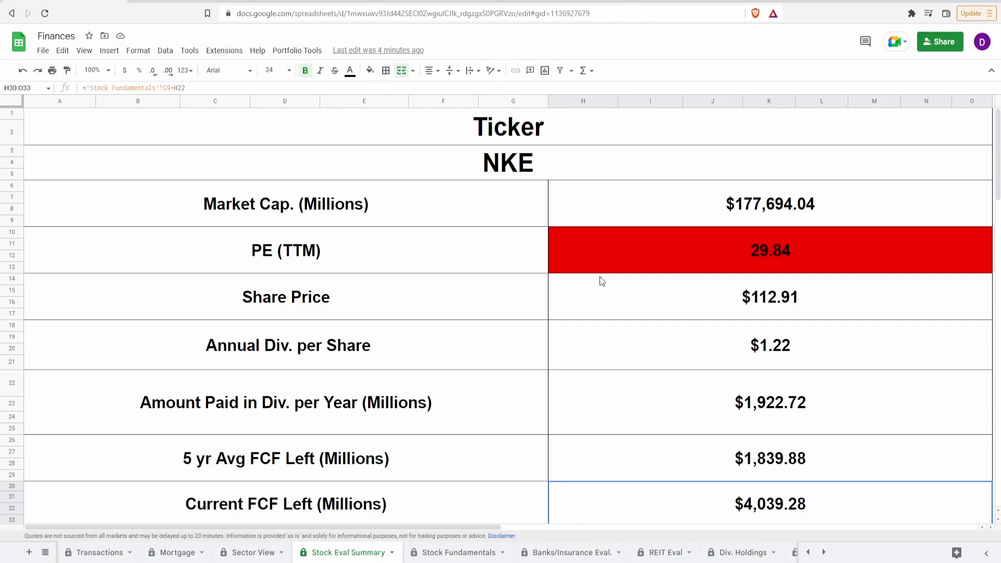
key("Up")
key("Up")
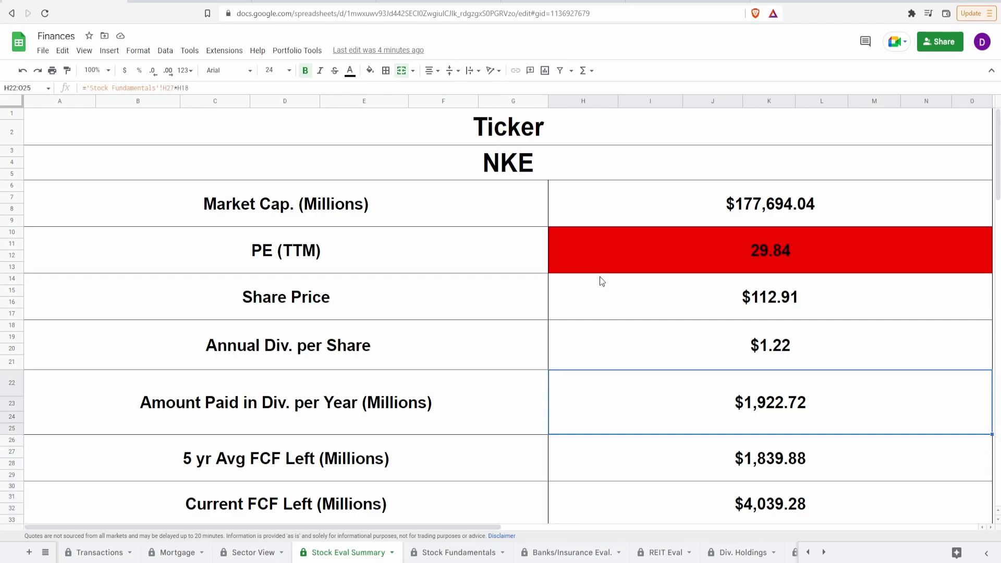
key("Down")
key("Down")
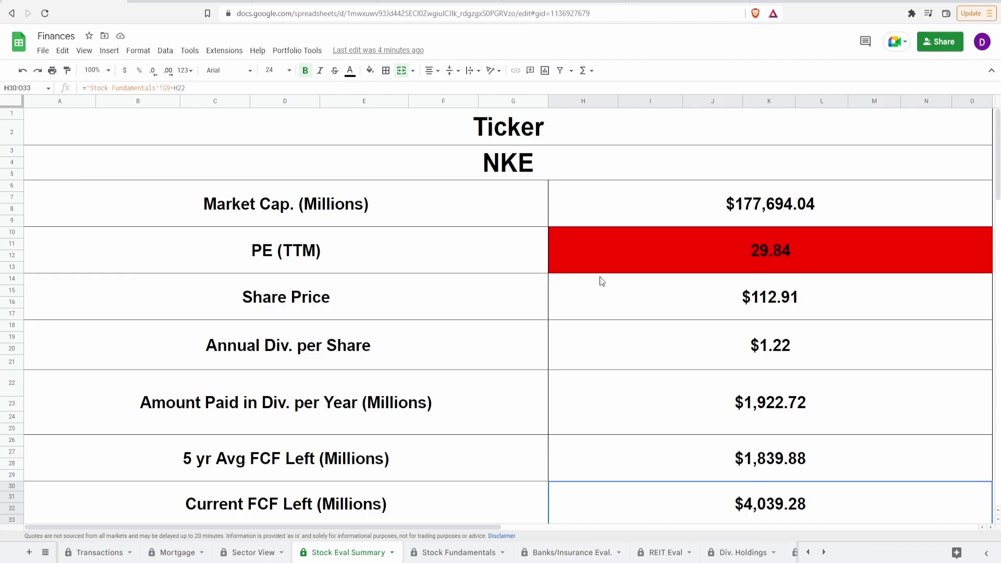
Step: Review the current and five-year average cash flow payout ratios, comparing them with the current FCF left
key("Down")
key("Down")
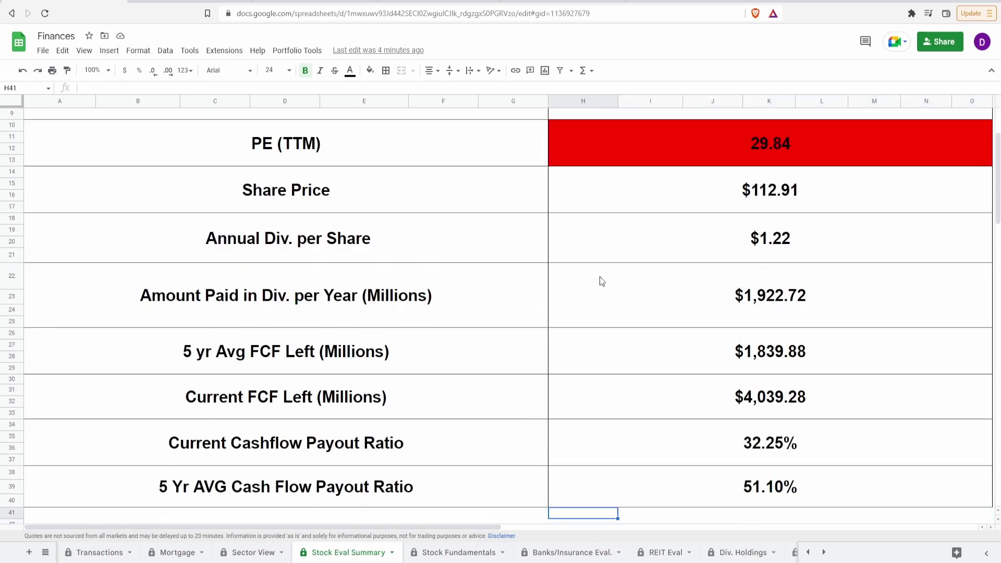
key("Up")
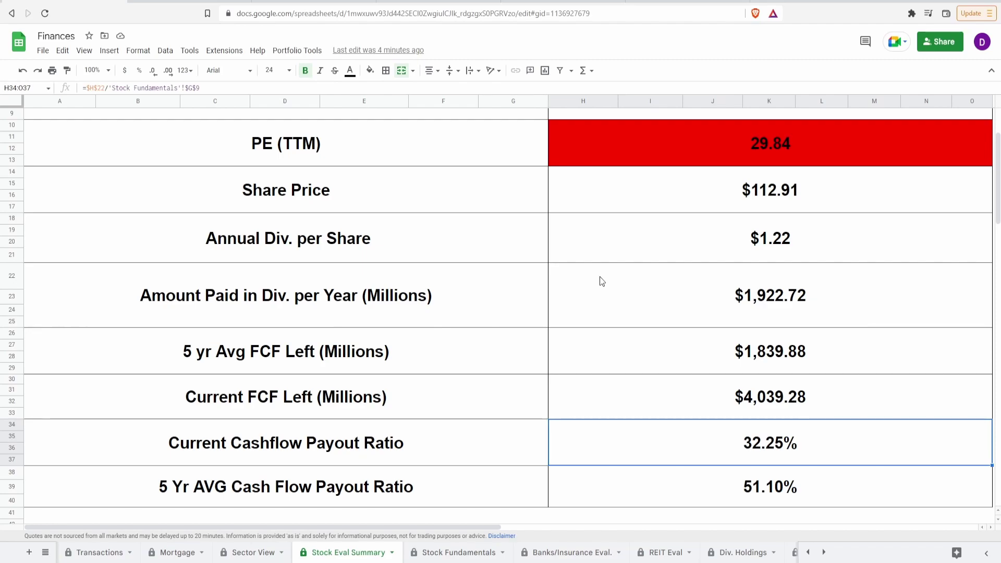
key("Up")
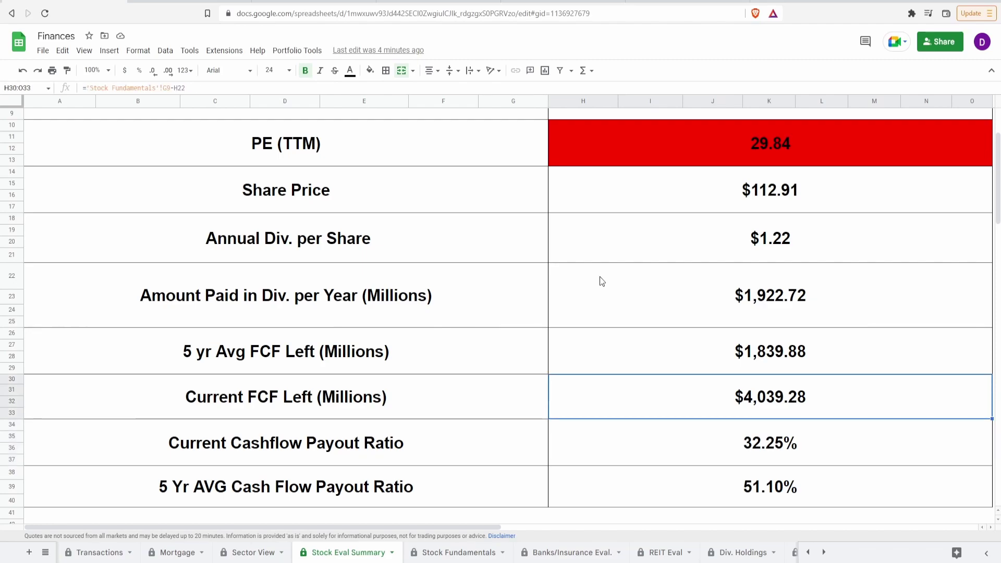
key("Down")
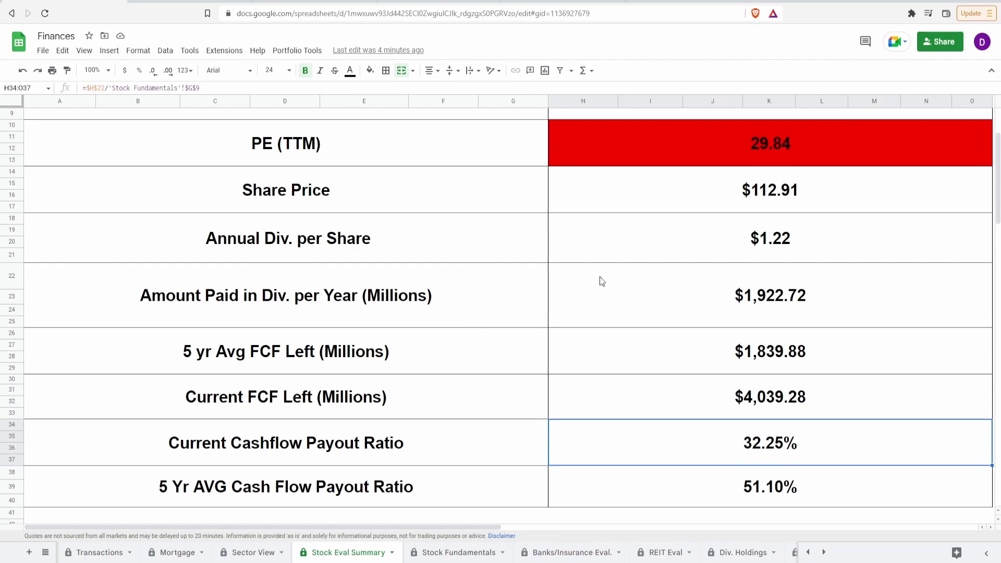
key("Down")
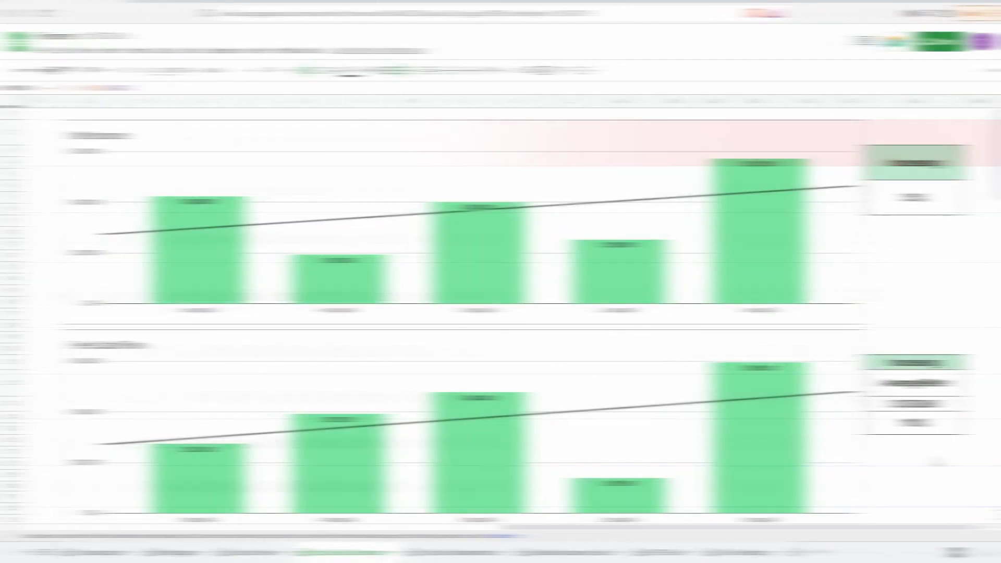
Step: Examine the Net Income chart's yearly bars from five years ago to one year ago, along with its growth rate cell
left_click(677, 178)
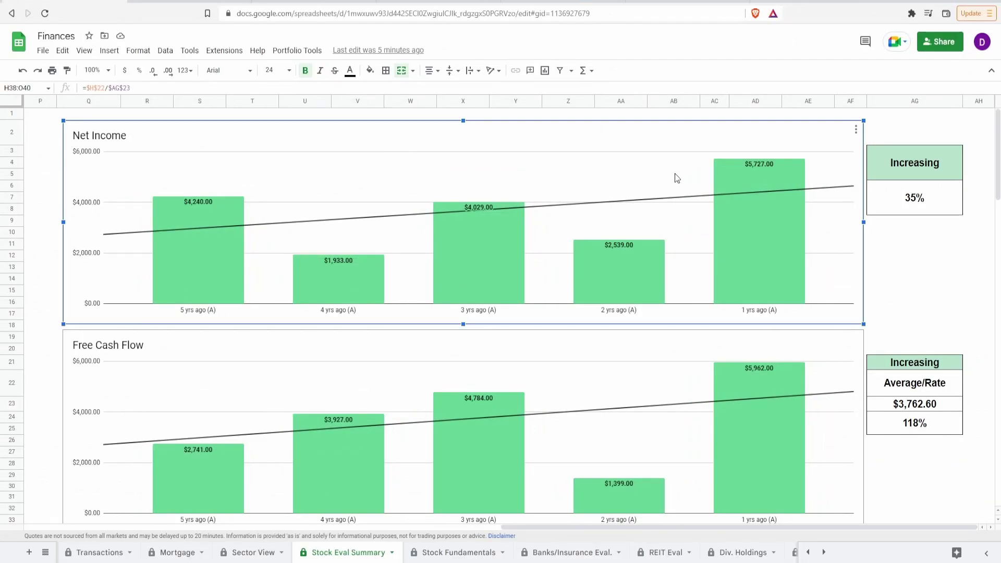
mouse_move(229, 255)
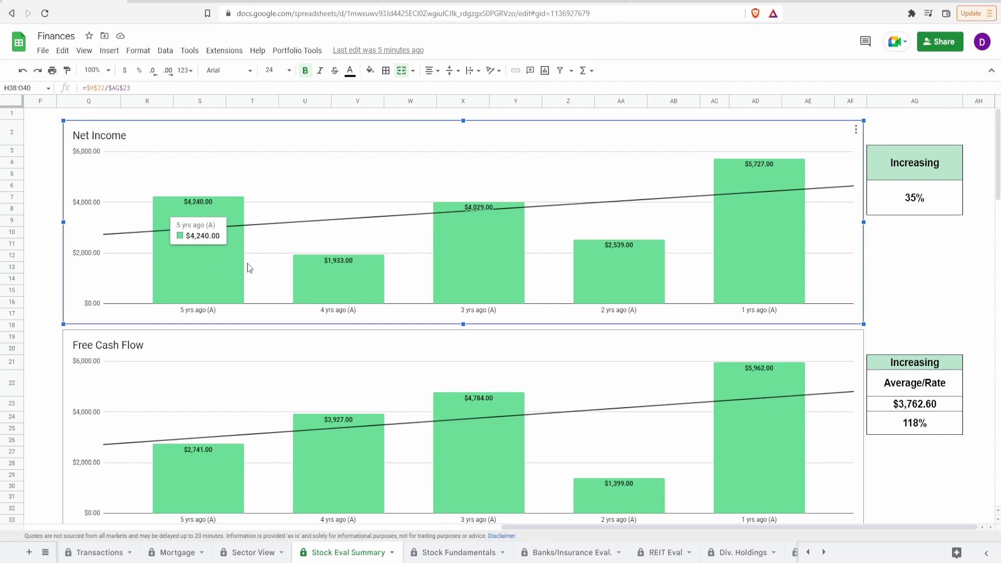
mouse_move(743, 258)
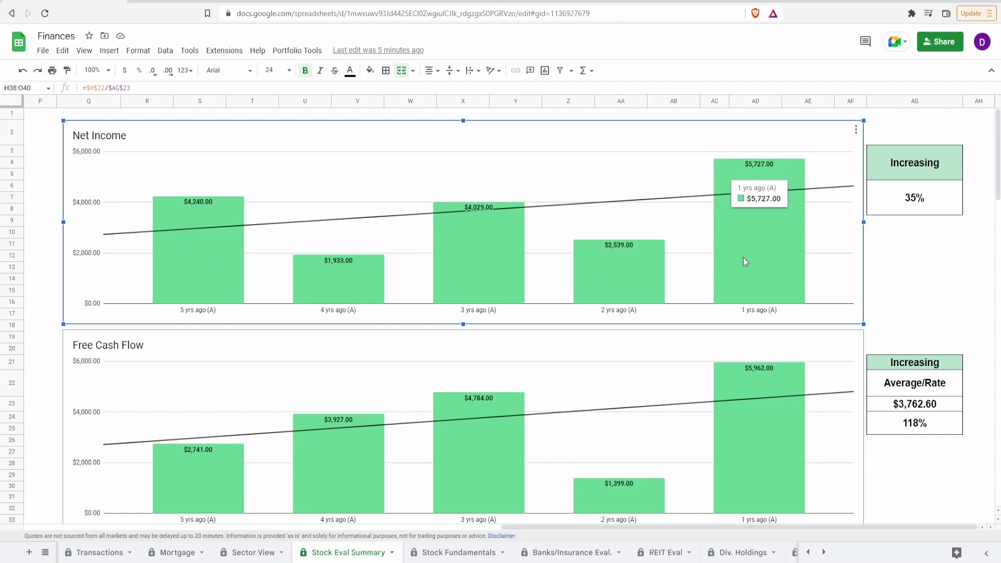
left_click(941, 196)
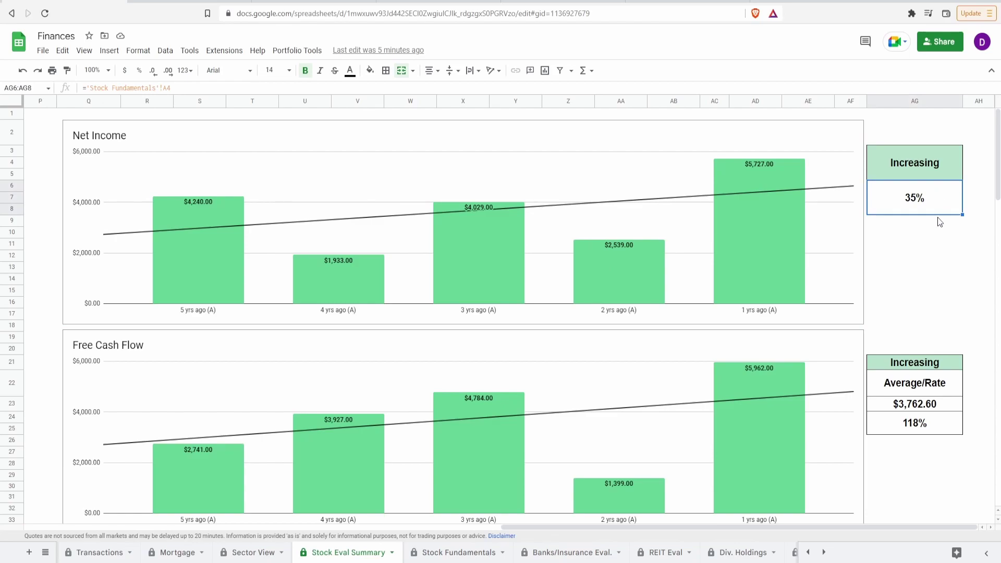
left_click(240, 200)
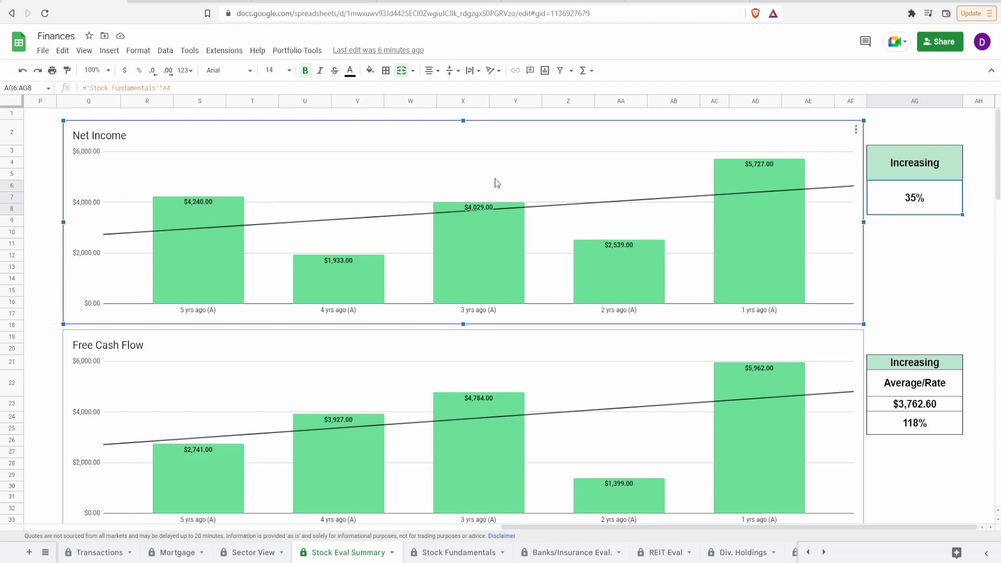
mouse_move(226, 243)
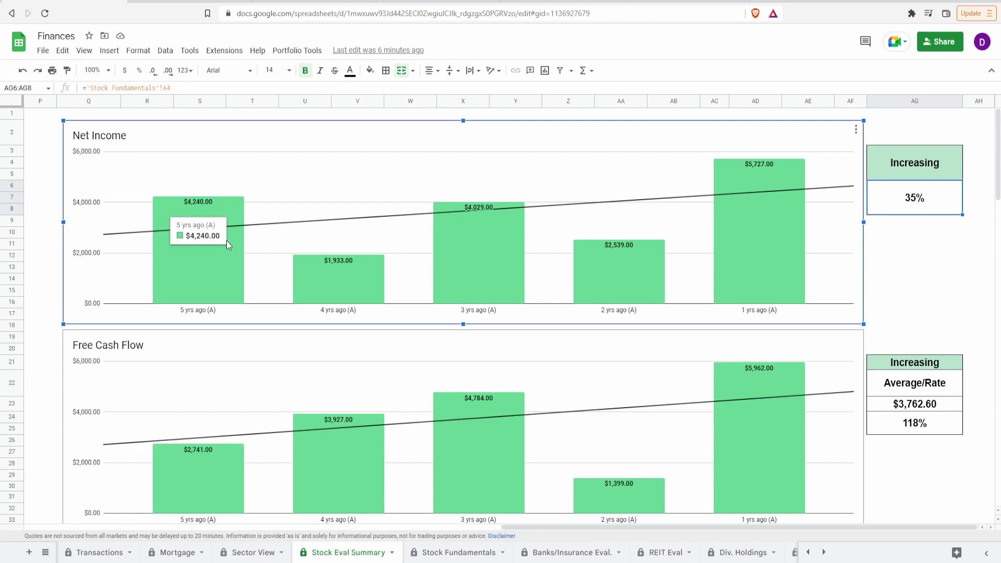
mouse_move(328, 274)
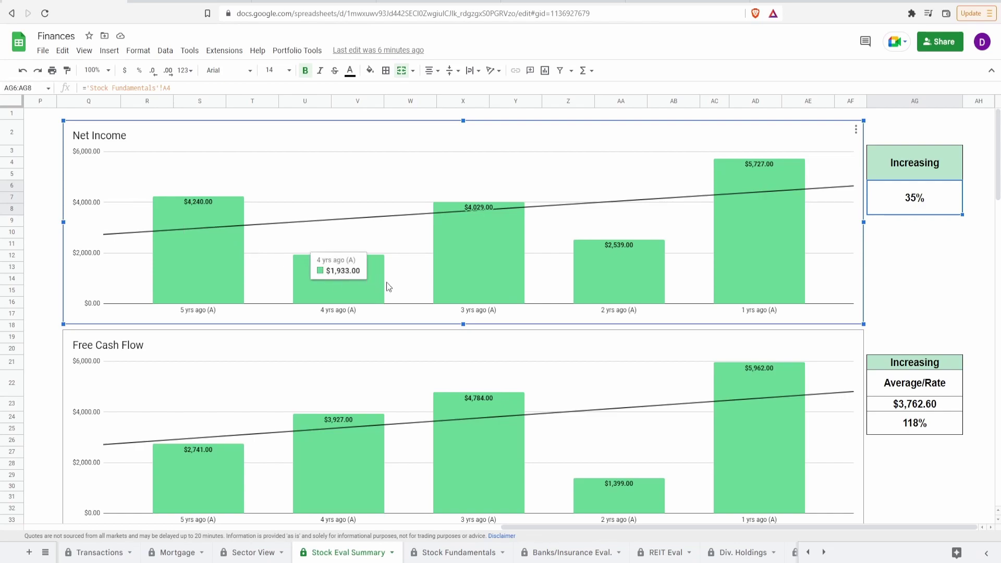
mouse_move(480, 287)
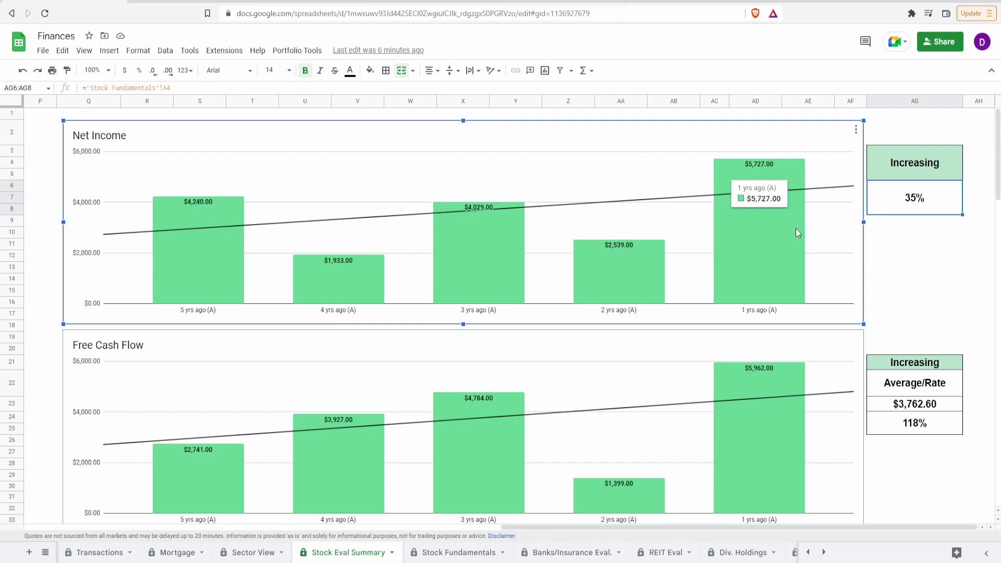
mouse_move(631, 244)
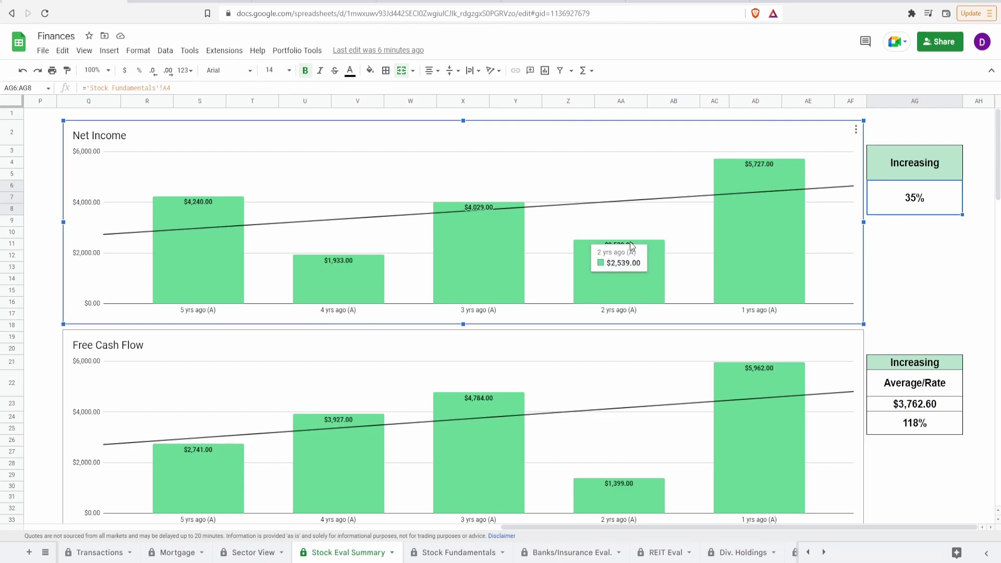
Step: Examine the Free Cash Flow chart's five-year-ago and one-year-ago bars and the growth rate cell beside it
scroll(630, 242, "down", 3)
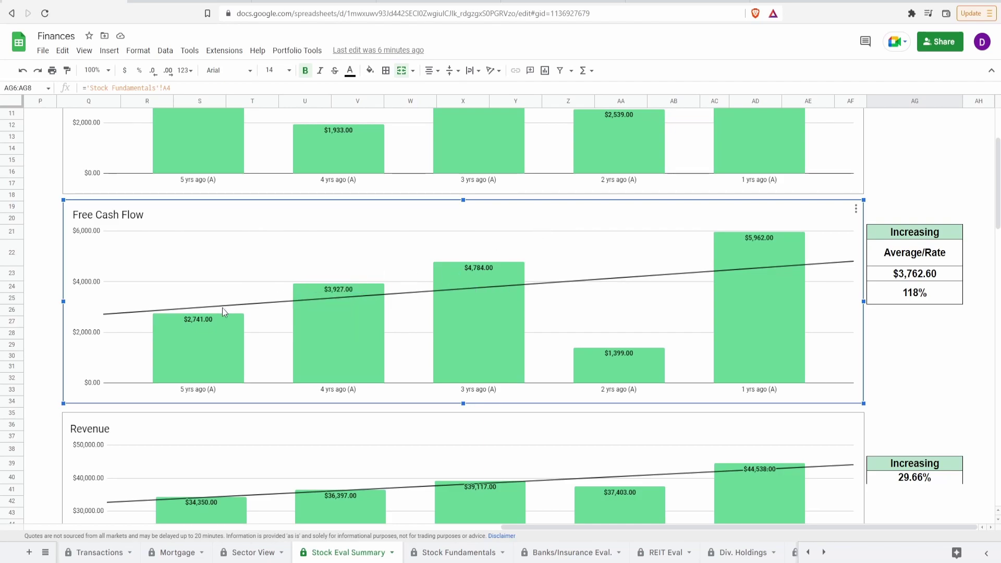
mouse_move(202, 362)
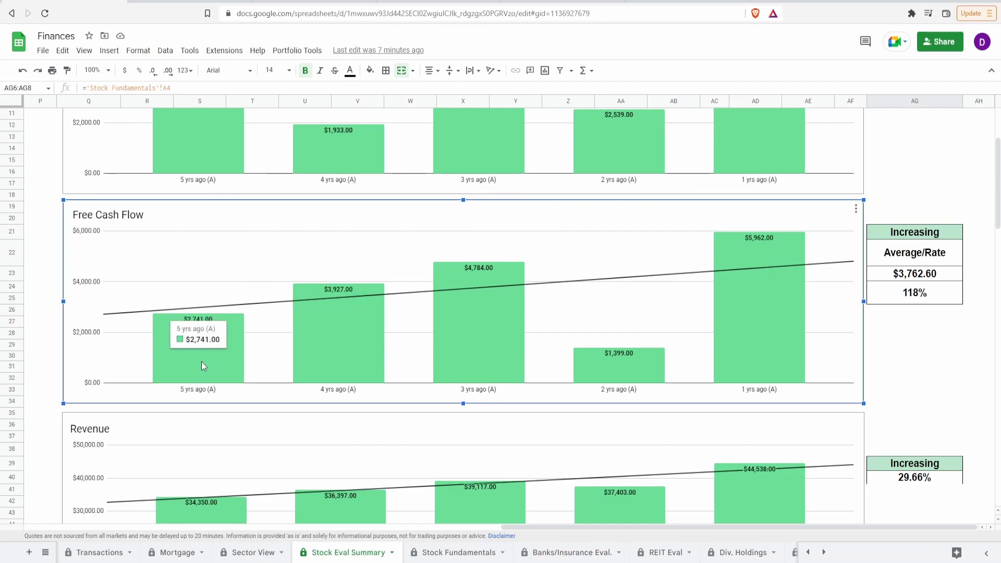
mouse_move(766, 351)
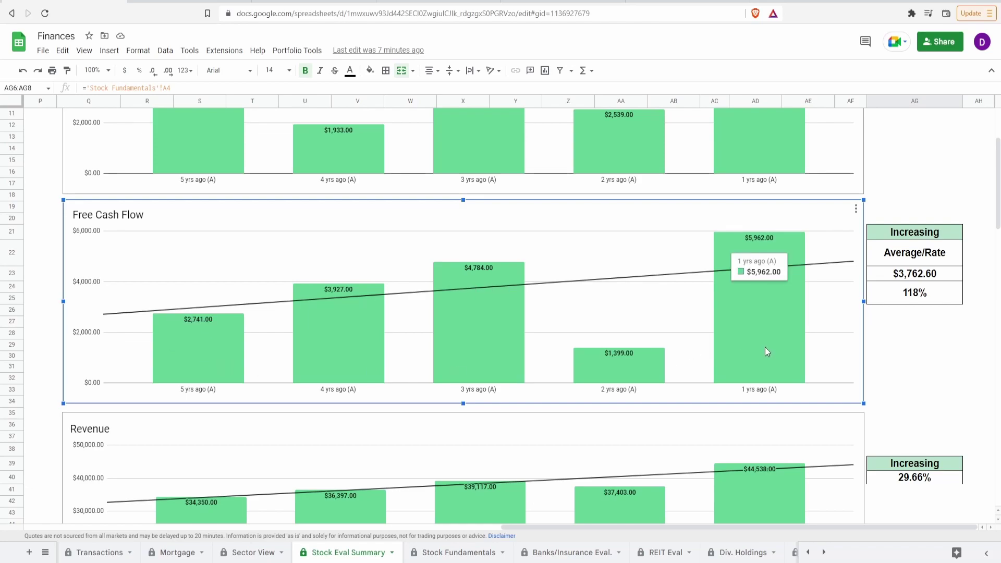
left_click(896, 302)
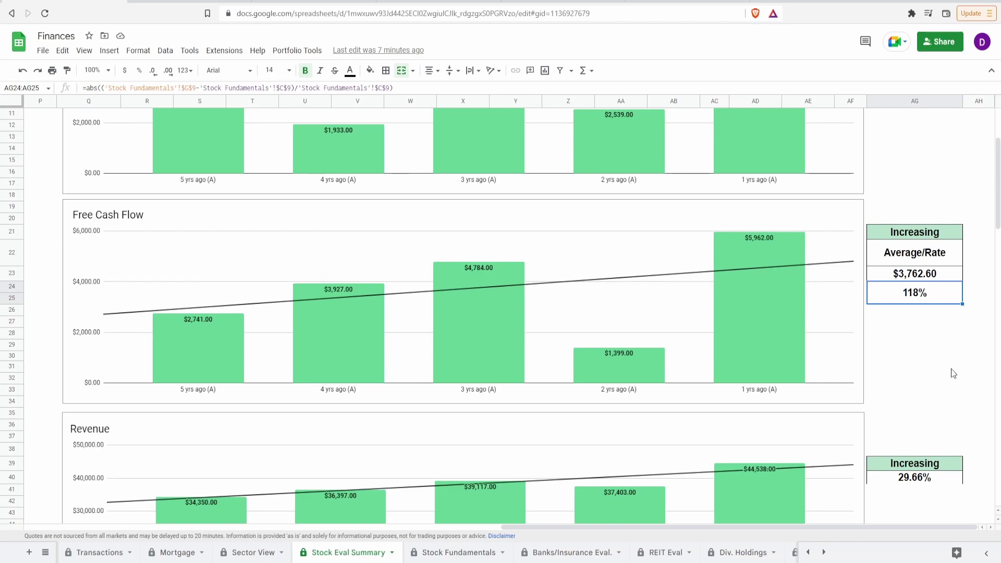
Step: Review the average free cash flow and compare the Free Cash Flow chart's weaker years with those in the Net Income chart
left_click(942, 274)
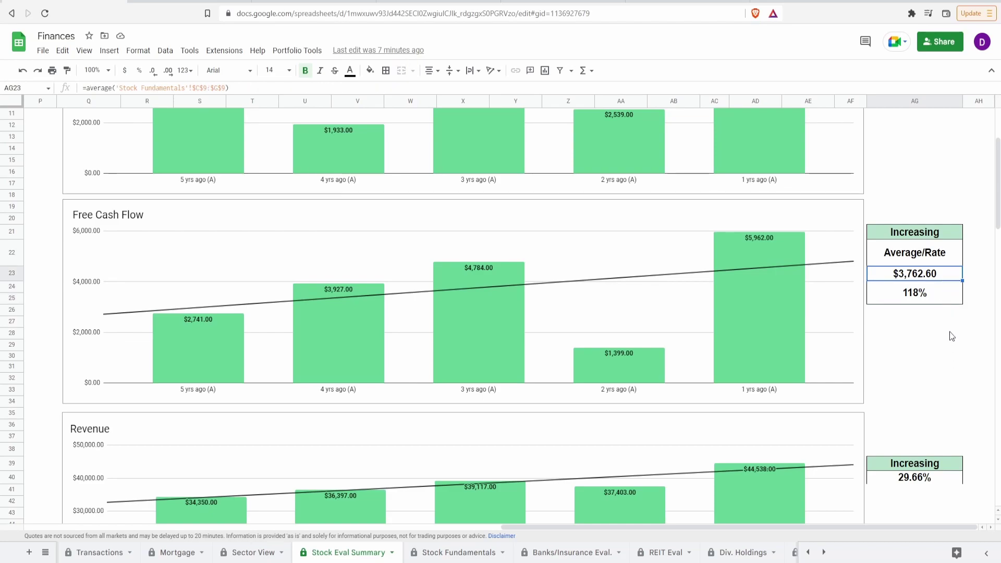
left_click(336, 314)
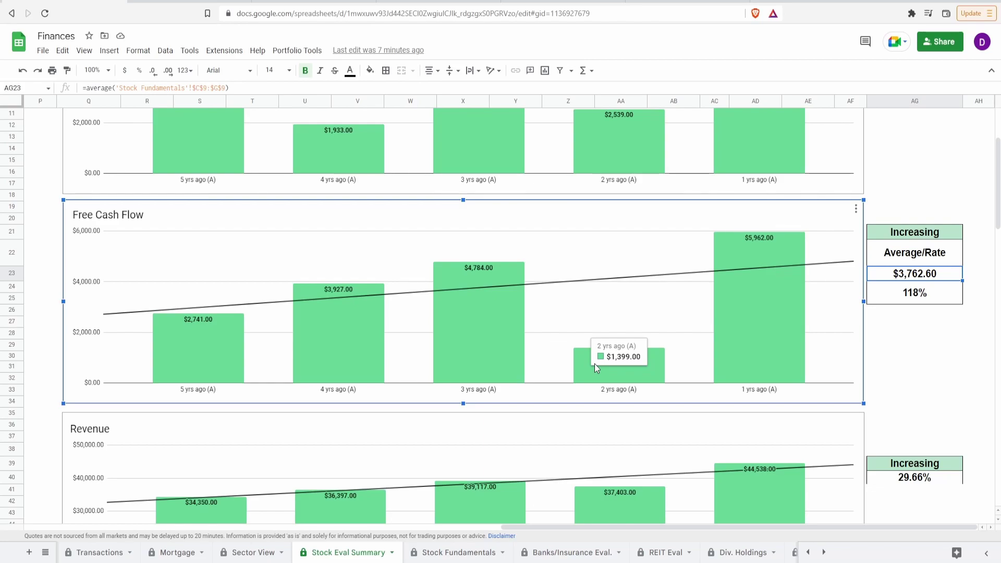
scroll(594, 364, "up", 5)
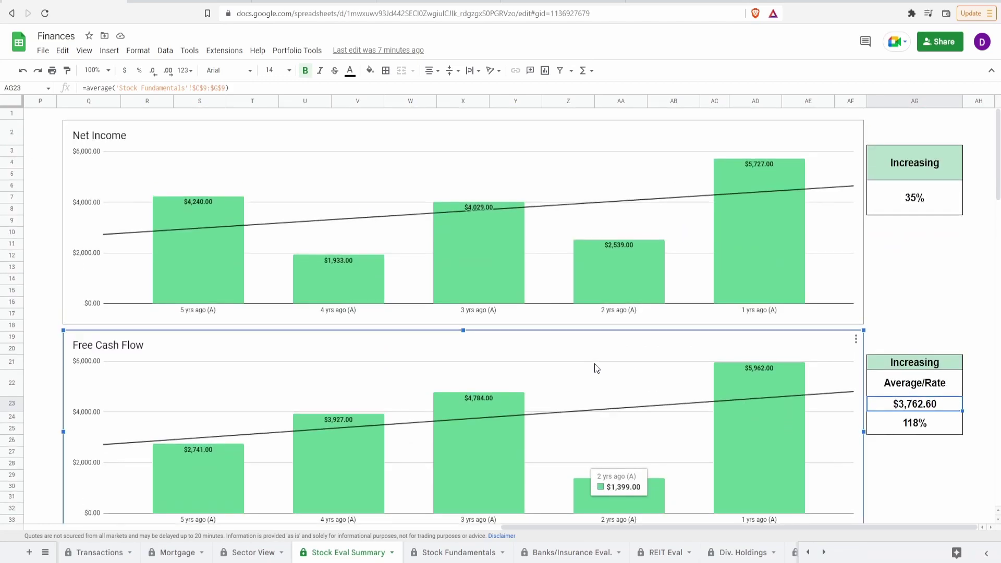
left_click(598, 207)
mouse_move(625, 264)
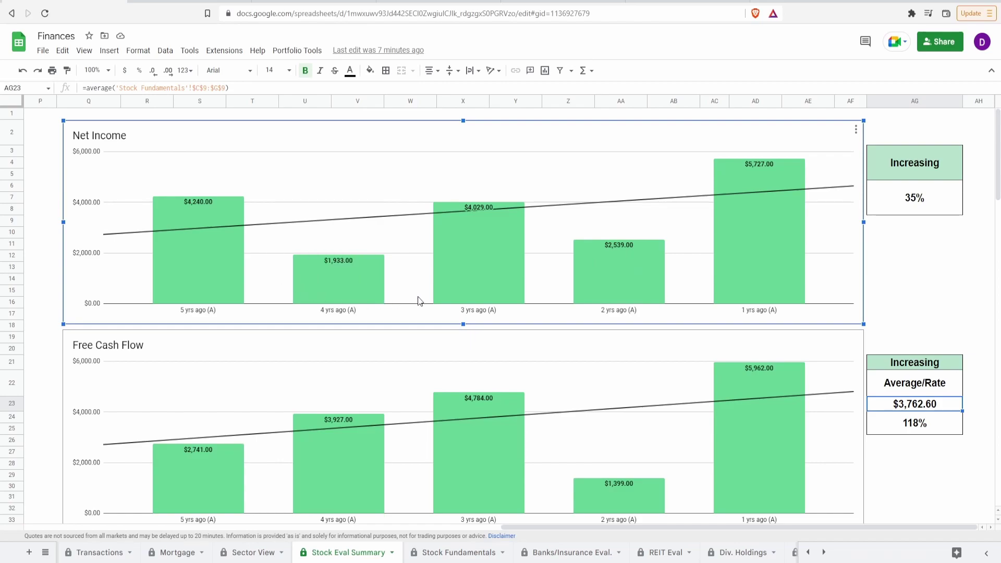
Step: Examine the Free Cash Flow chart's yearly bars one by one, from five years ago to one year ago
scroll(550, 320, "down", 2)
left_click(551, 320)
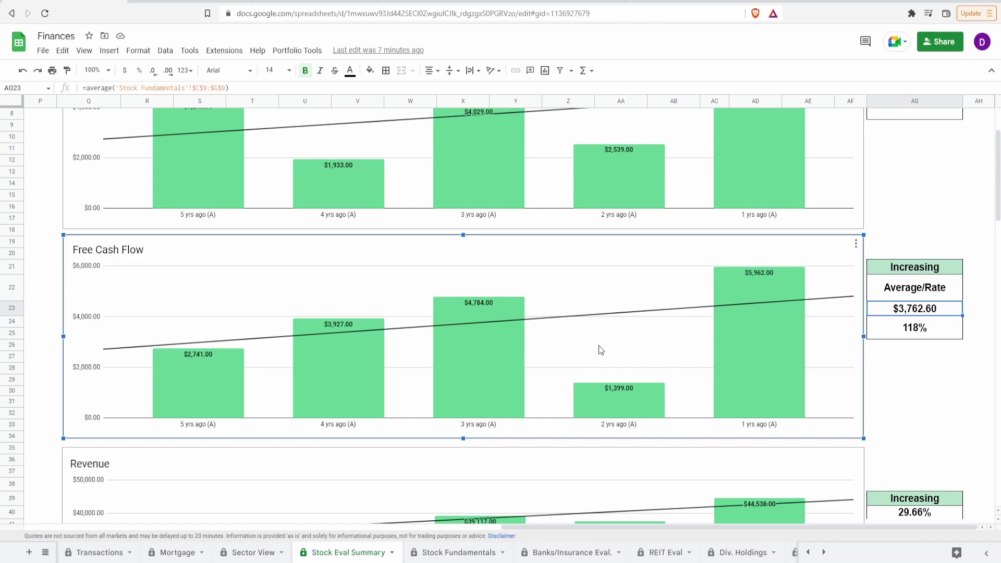
mouse_move(174, 397)
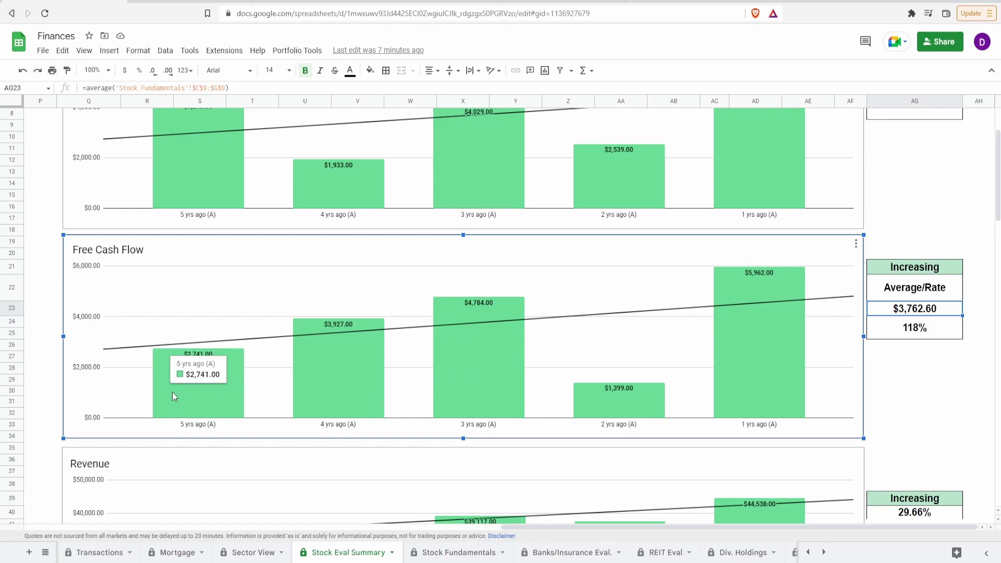
mouse_move(298, 381)
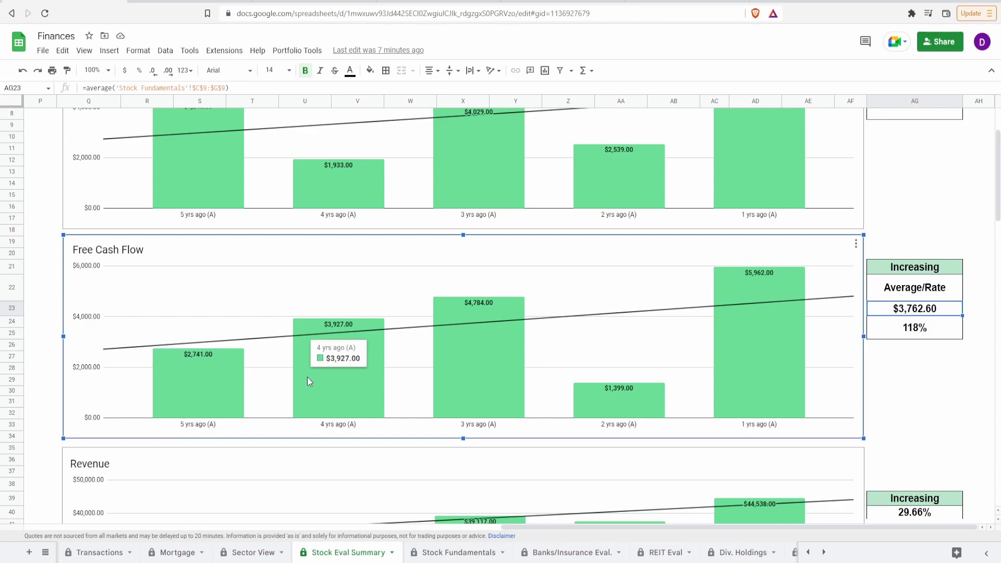
mouse_move(446, 351)
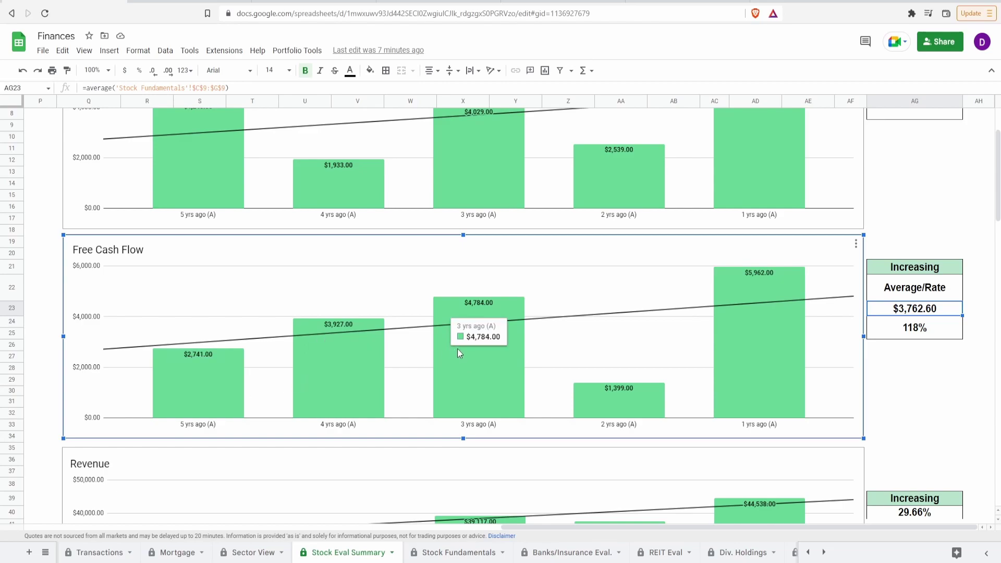
mouse_move(746, 353)
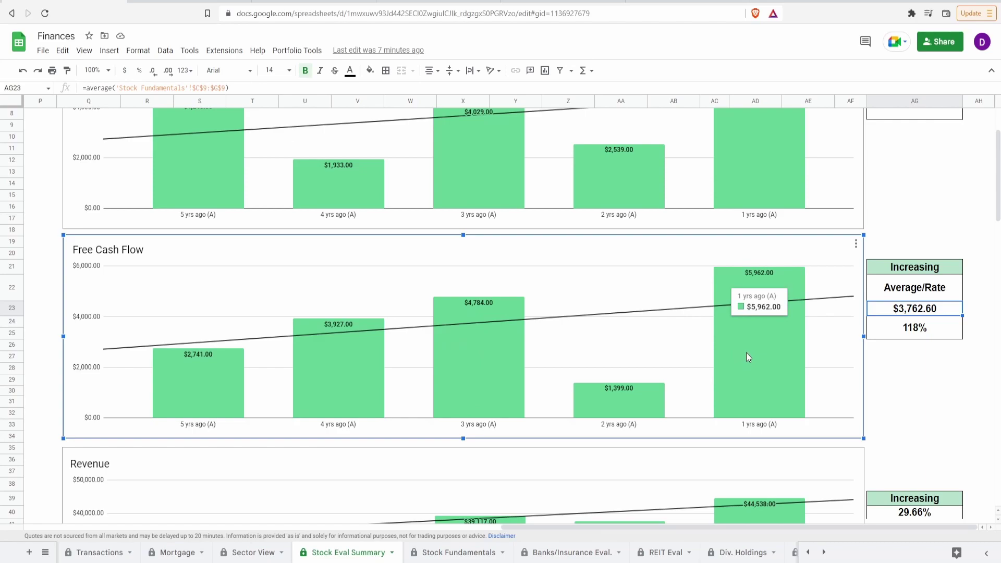
mouse_move(652, 394)
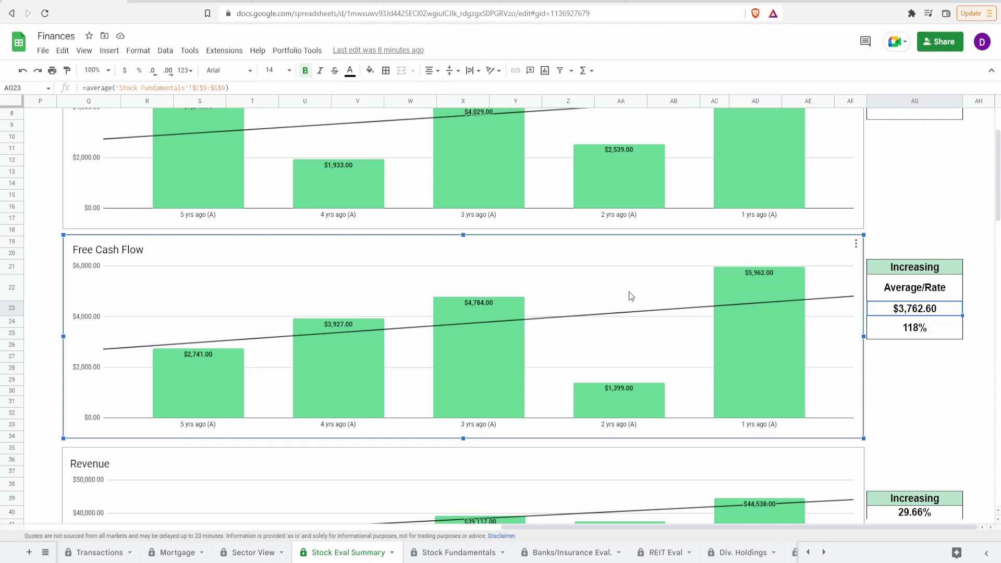
Step: Examine the Revenue chart's five-year-ago and one-year-ago bars and growth rate cell, comparing the trend with the Net Income chart
scroll(629, 292, "down", 5)
left_click(576, 271)
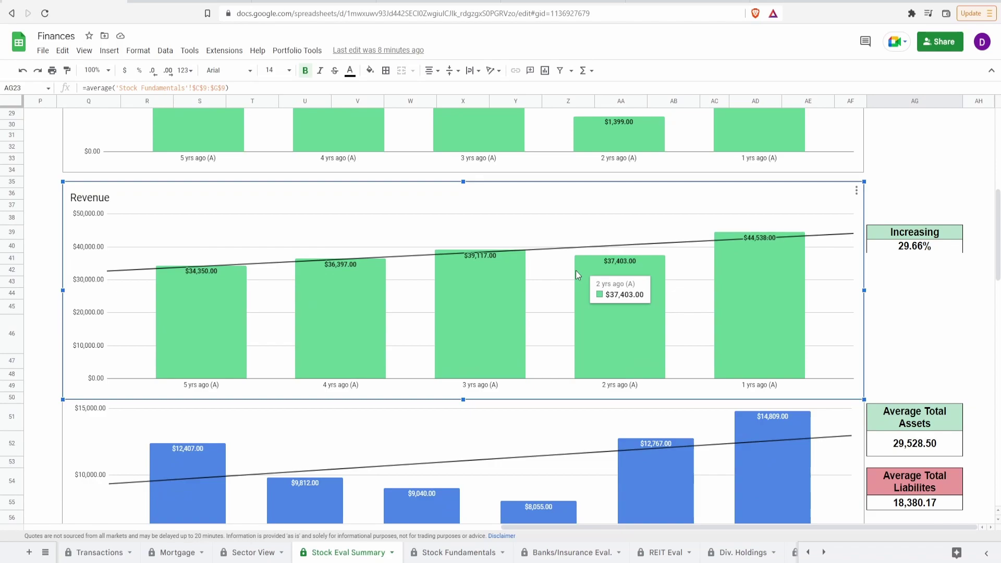
mouse_move(242, 291)
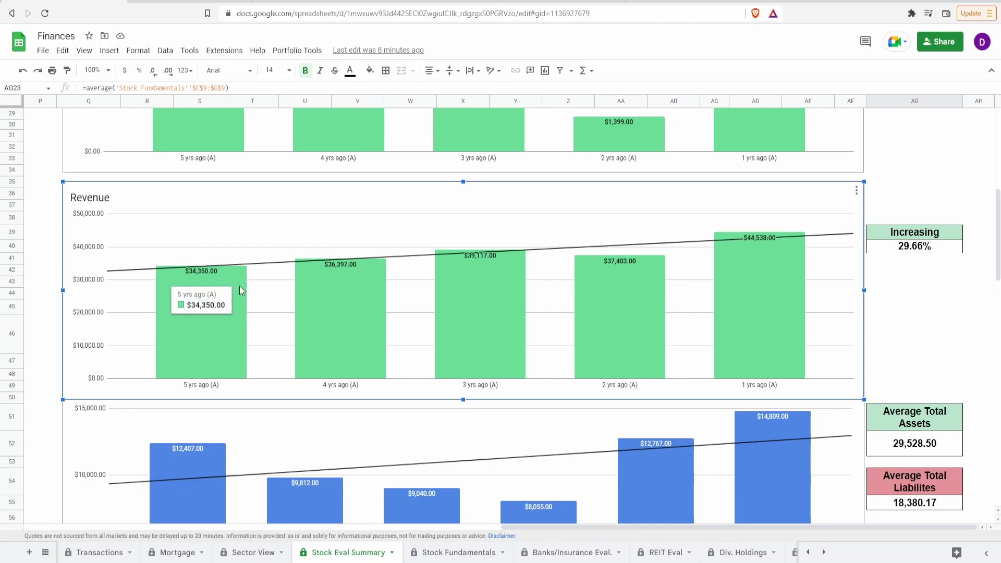
mouse_move(739, 323)
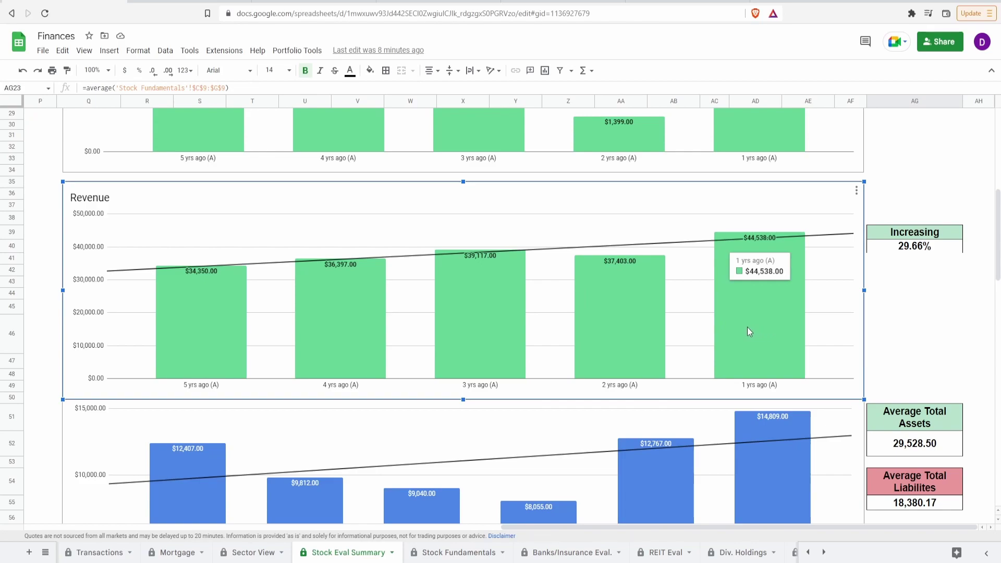
left_click(941, 246)
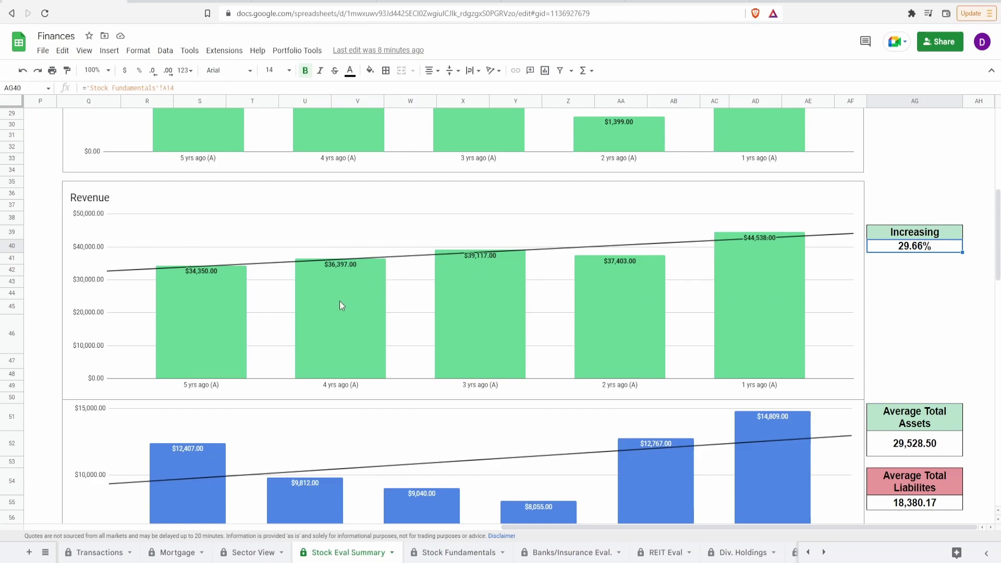
left_click(206, 296)
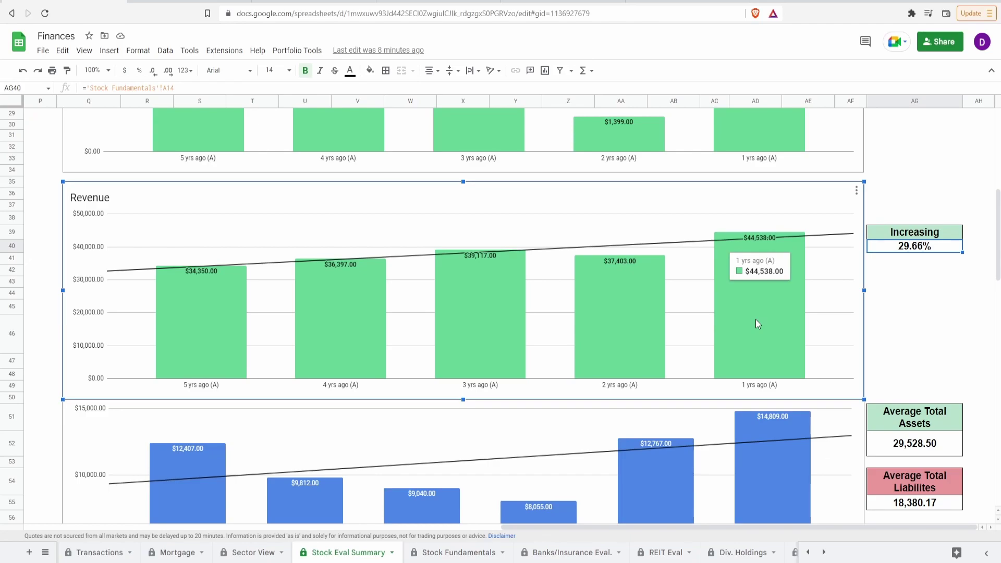
scroll(756, 320, "up", 7)
left_click(338, 265)
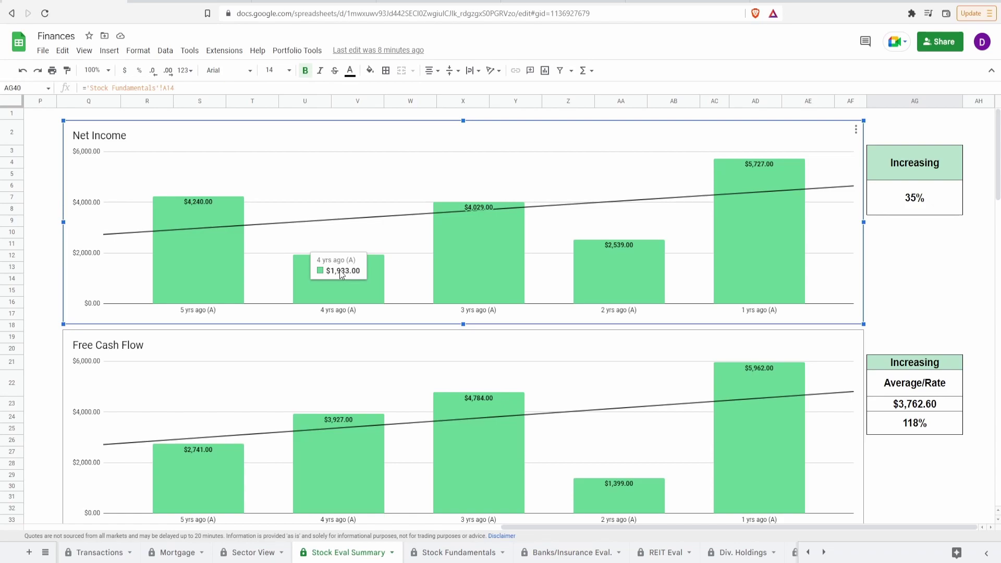
Step: Review the Total Assets-Total Liabilities chart with its average total assets, average total liabilities, and assets minus liabilities cells
scroll(365, 335, "down", 7)
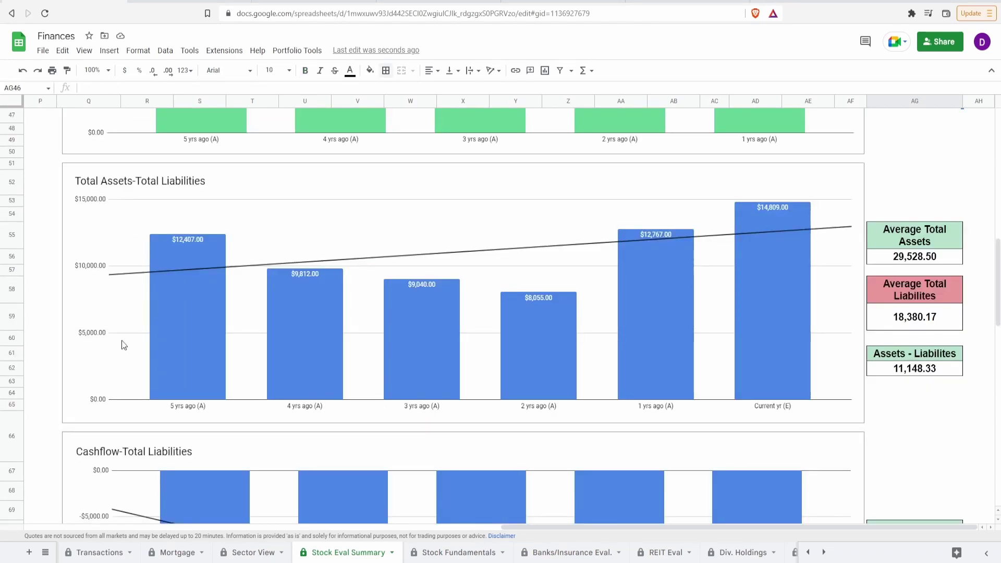
left_click(406, 225)
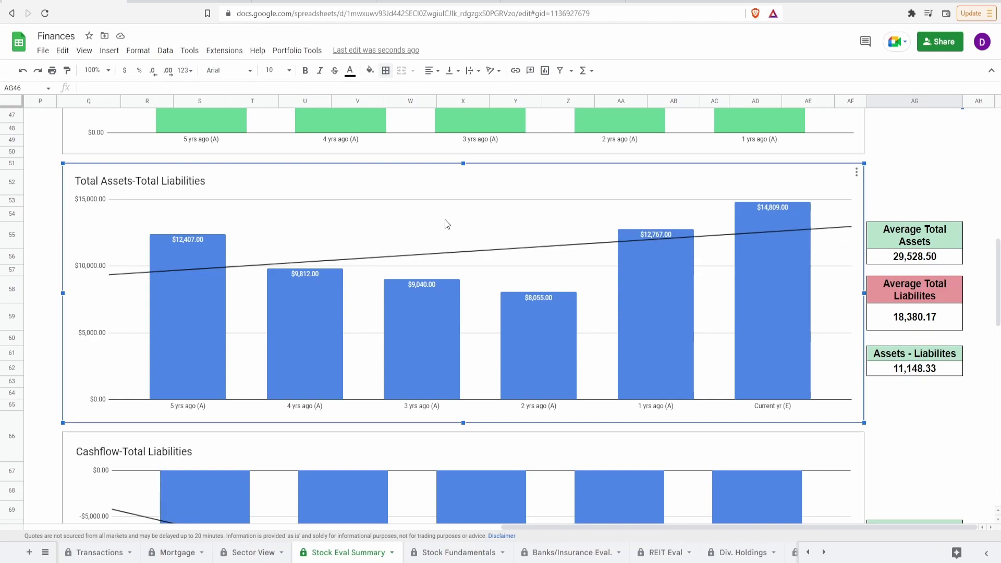
mouse_move(799, 299)
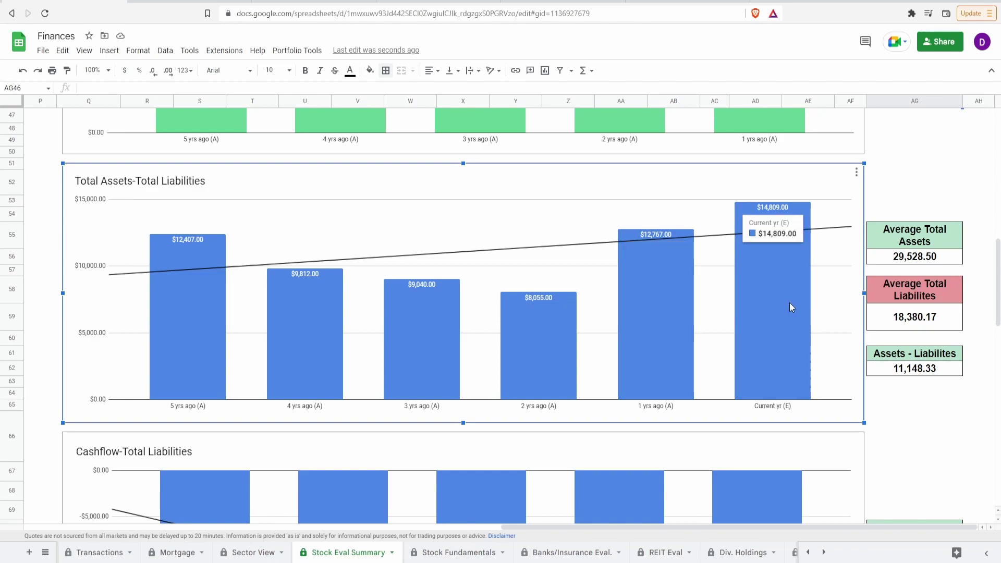
left_click(901, 257)
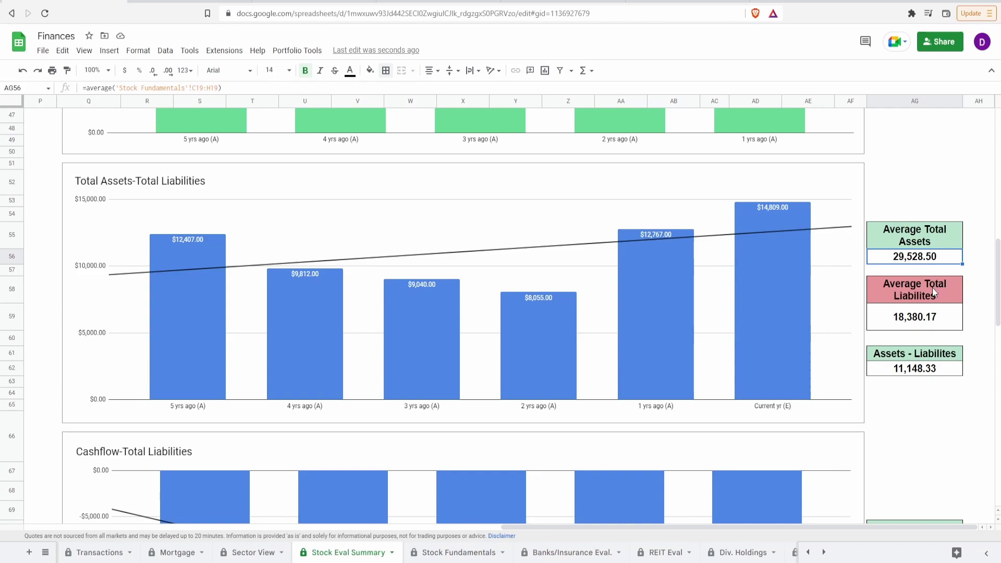
left_click(928, 318)
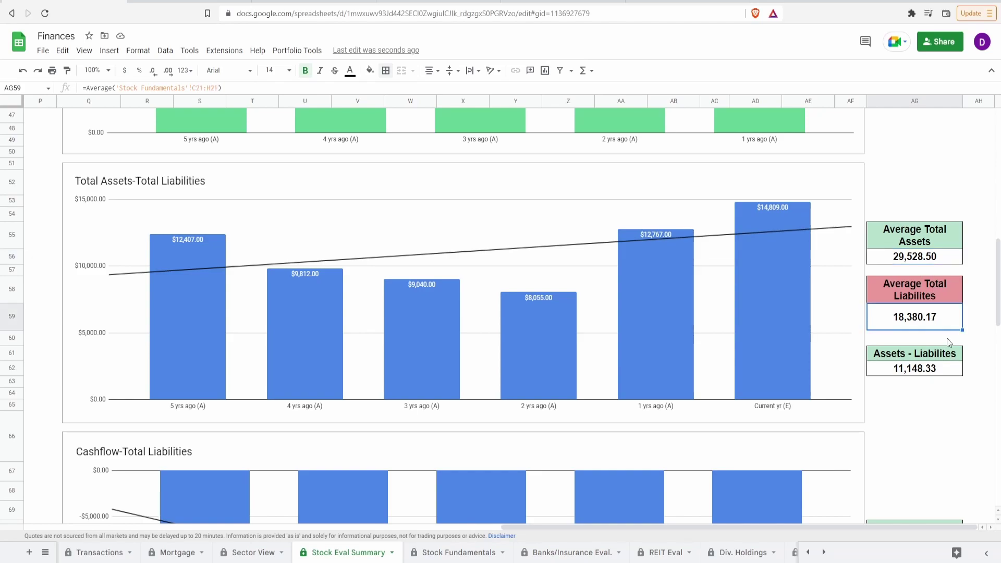
left_click(936, 370)
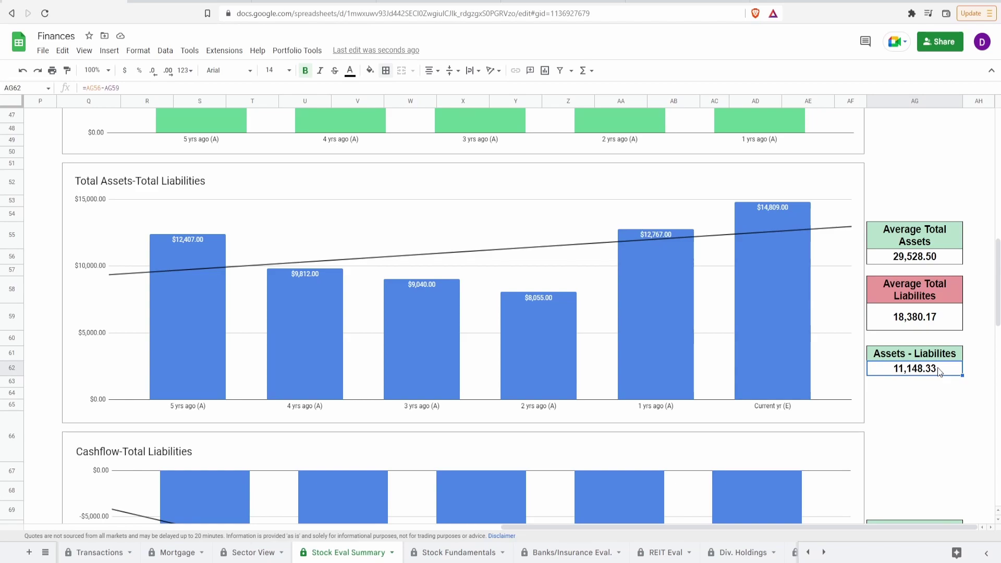
Step: Examine the Cashflow-Total Liabilities chart's yearly bars and the average cashflow minus average total liabilities cell, comparing with the assets-liabilities chart
scroll(369, 424, "down", 5)
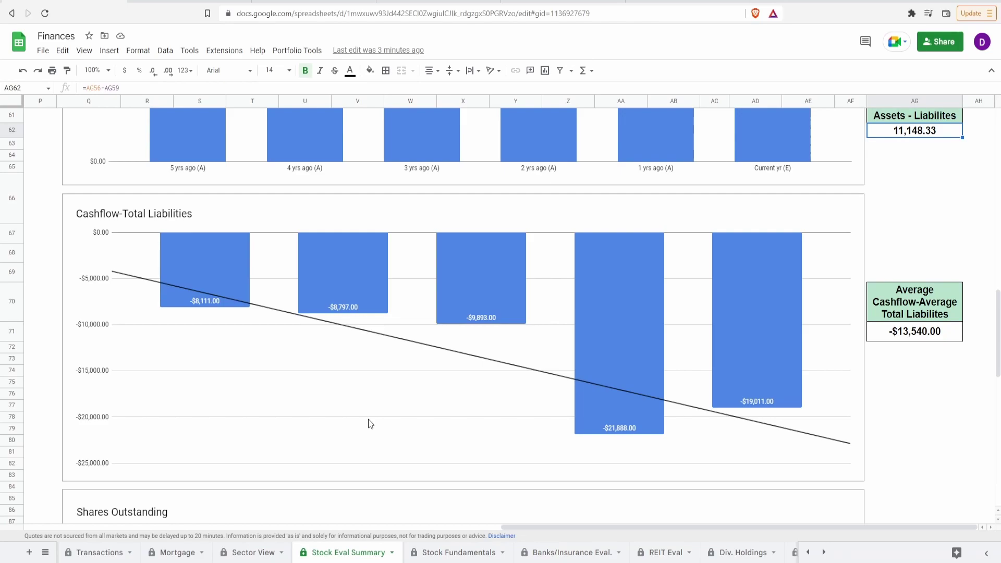
scroll(371, 423, "up", 5)
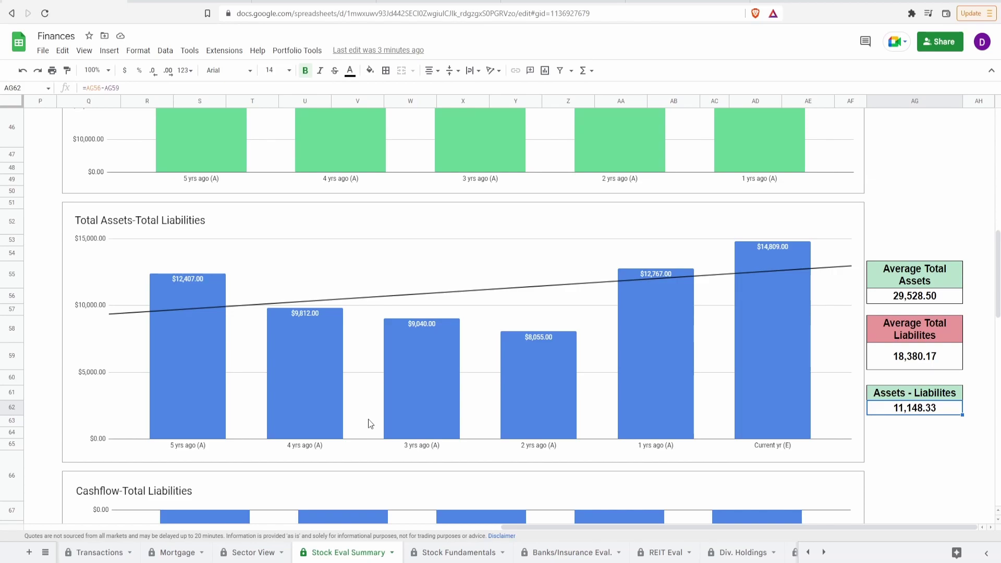
scroll(369, 423, "down", 6)
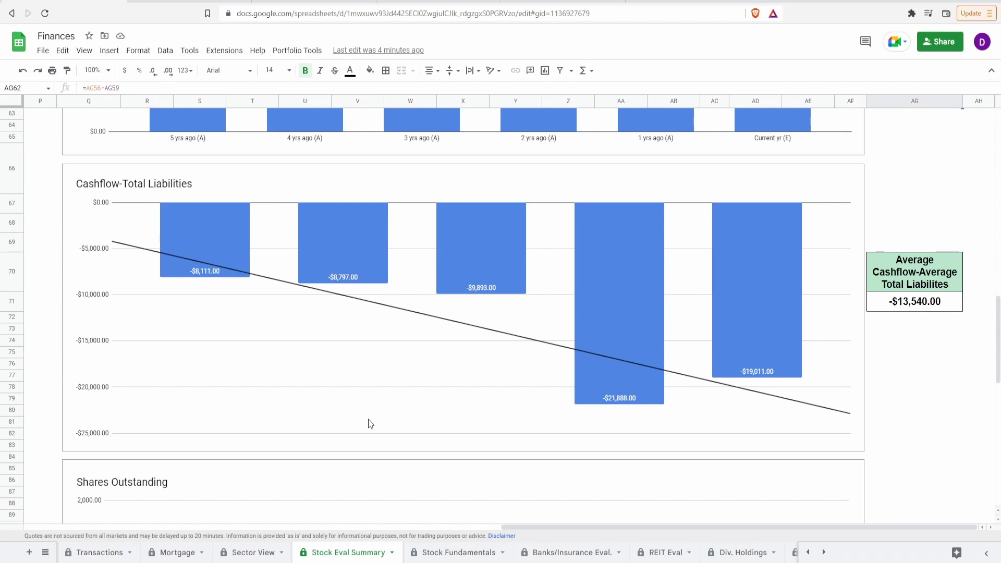
left_click(242, 248)
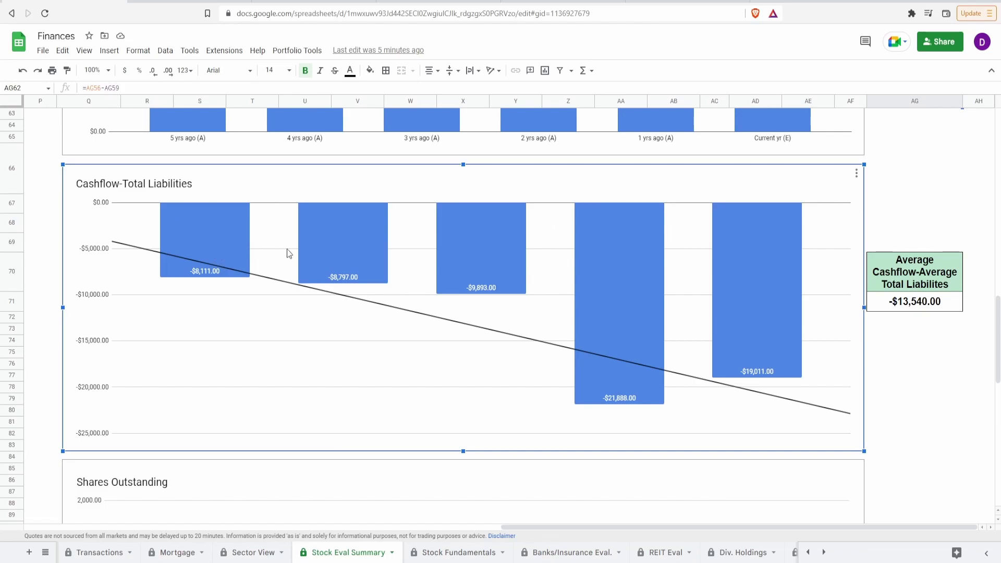
mouse_move(471, 269)
mouse_move(382, 255)
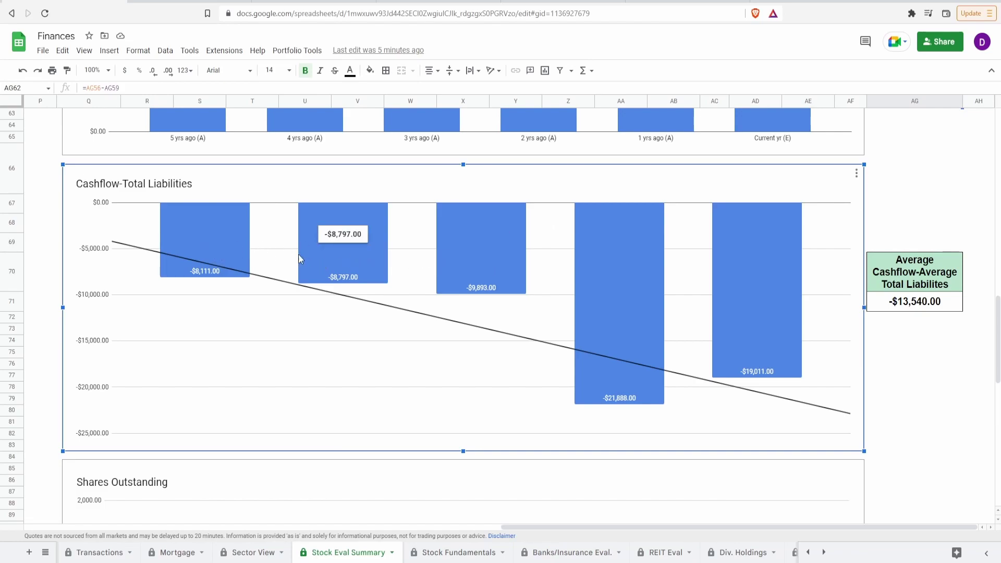
mouse_move(637, 324)
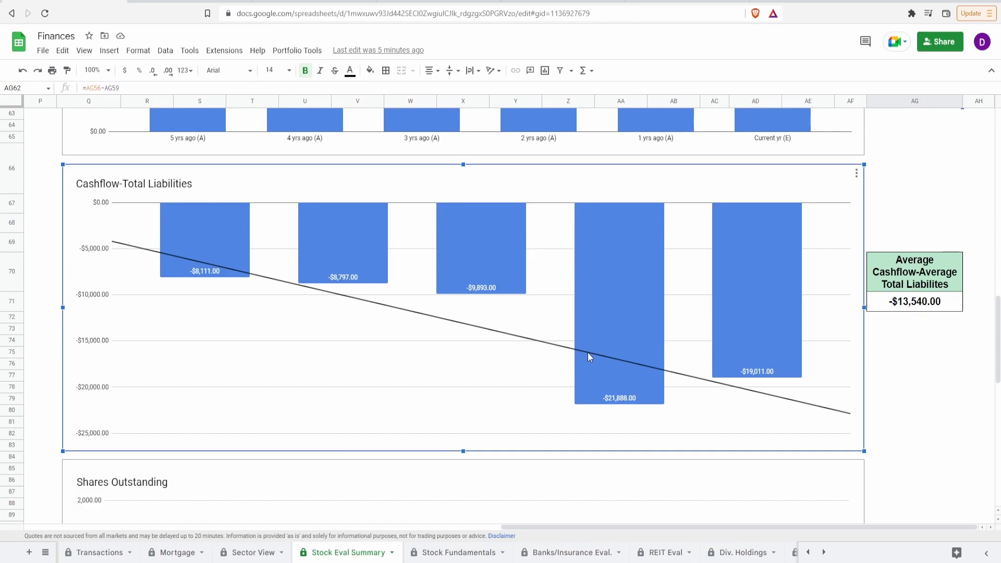
mouse_move(753, 297)
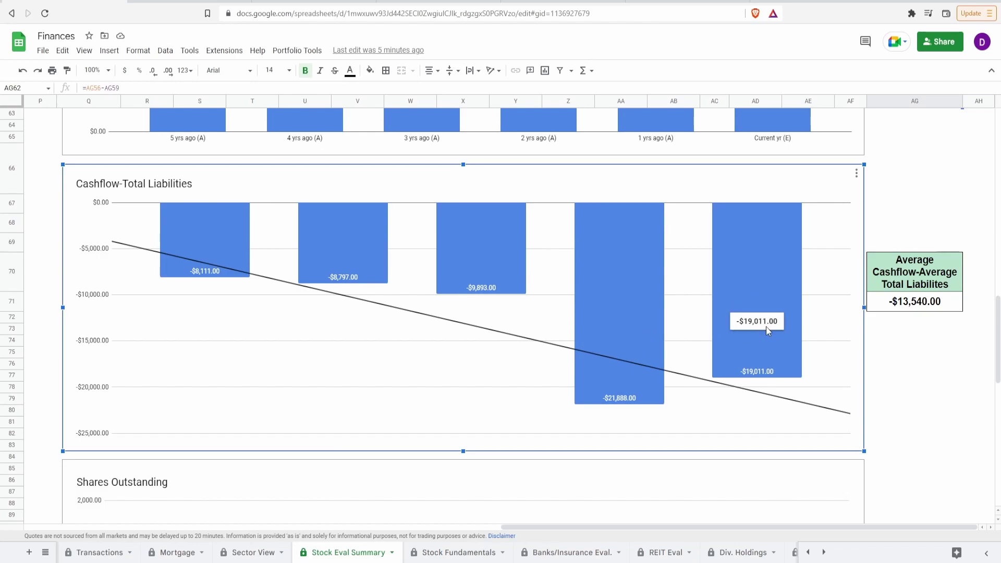
left_click(905, 310)
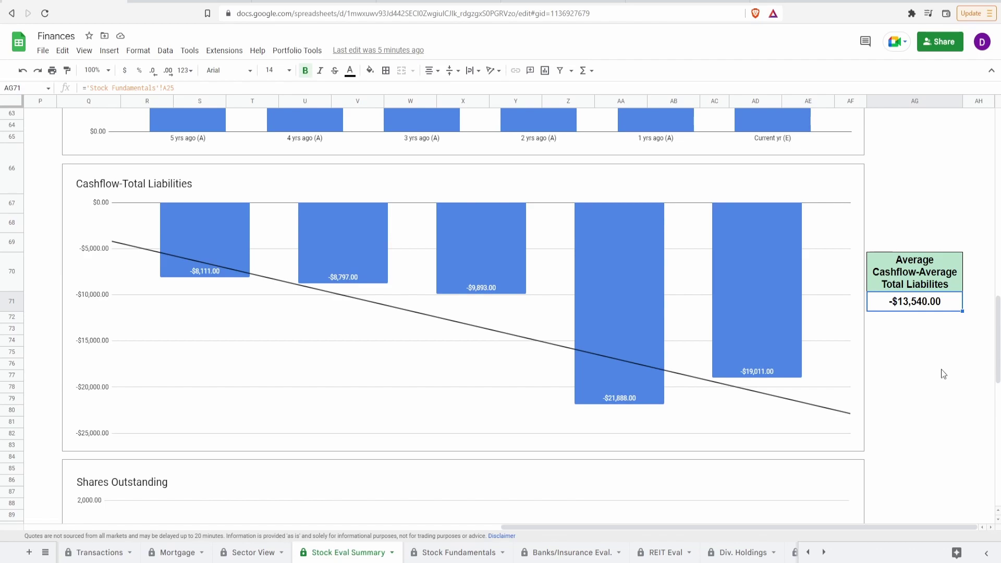
Step: Examine the Shares Outstanding chart's five-year-ago and current-year bars, along with the 5 Yr and Previous to Current change rates
scroll(941, 370, "down", 6)
left_click(819, 364)
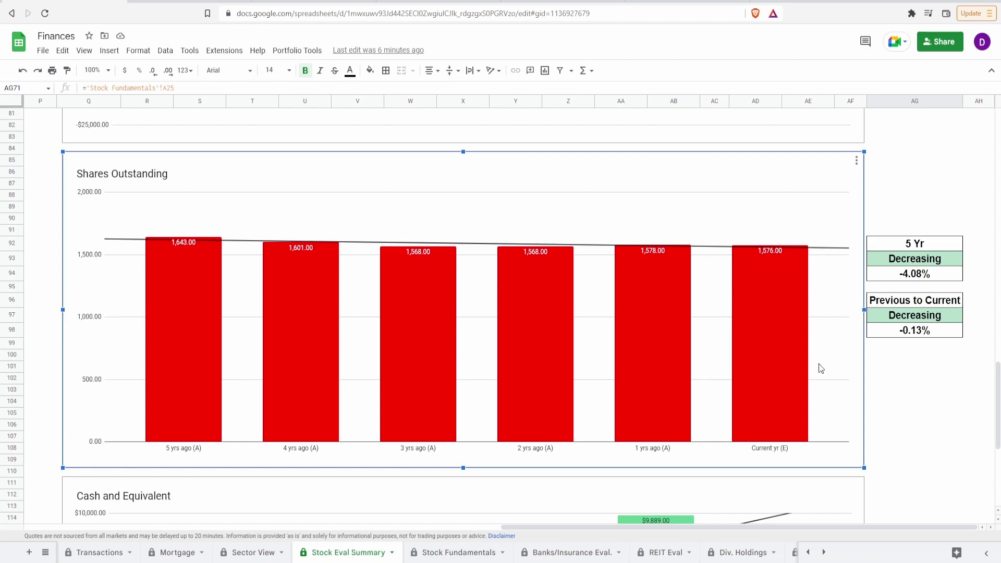
mouse_move(205, 368)
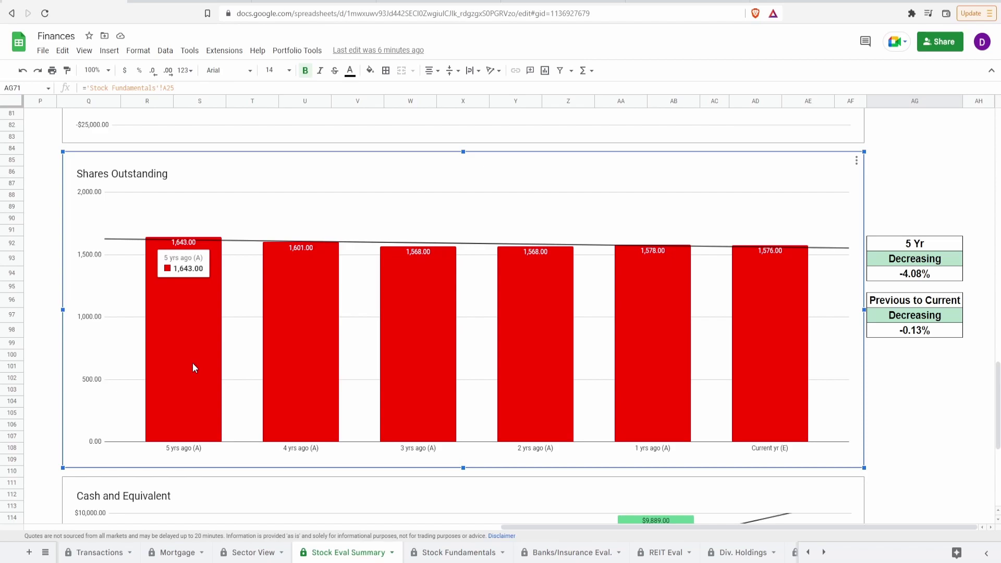
mouse_move(754, 372)
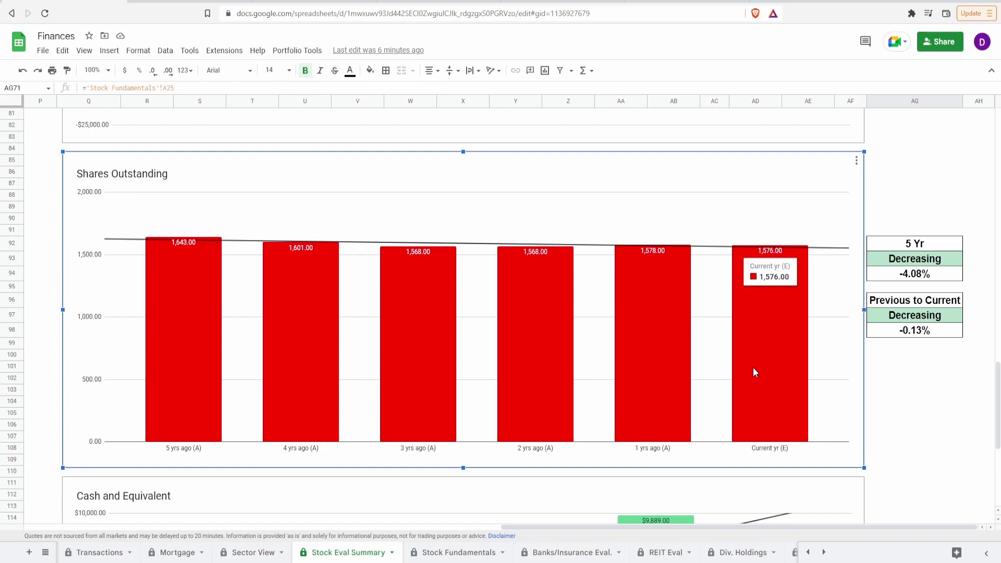
left_click(946, 275)
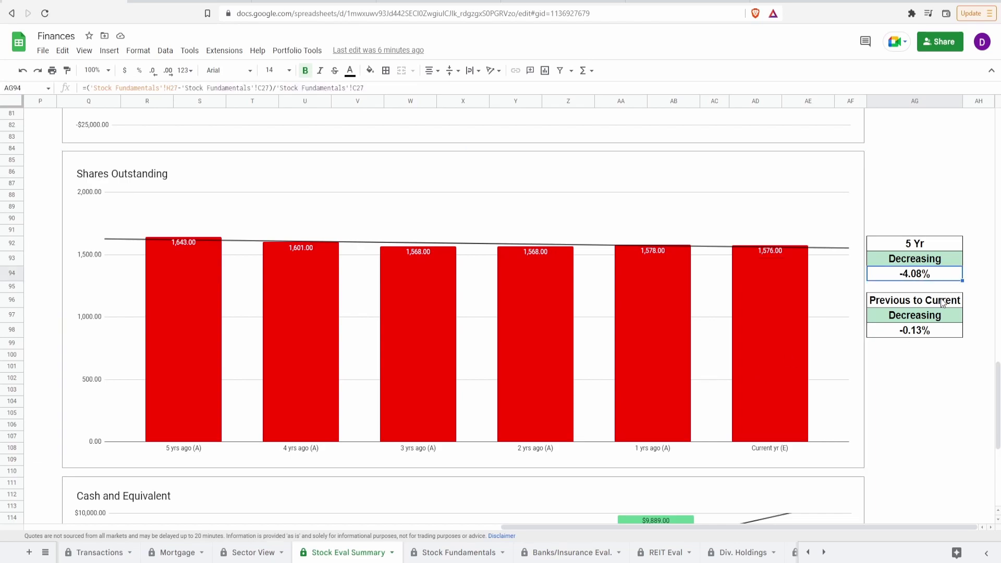
left_click(937, 333)
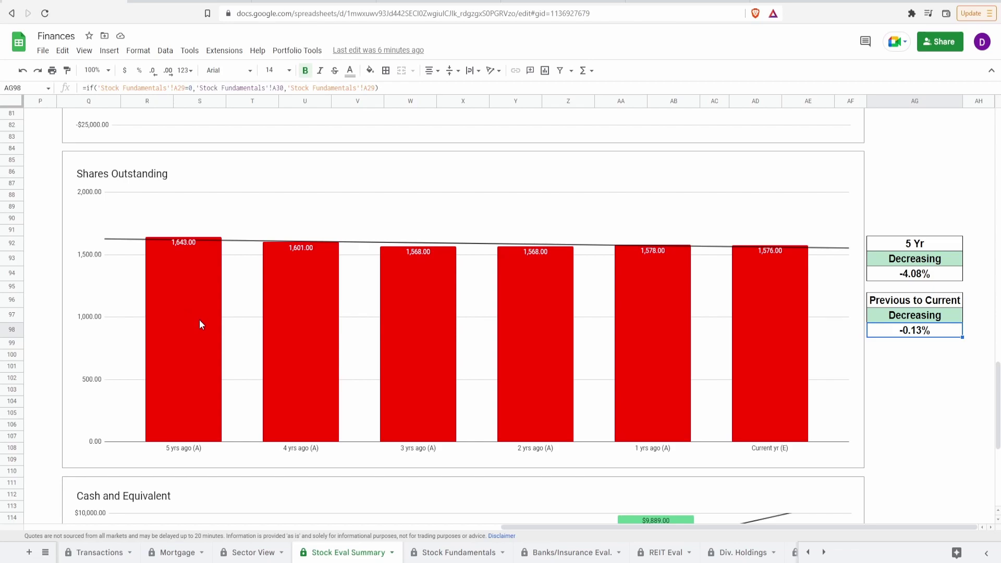
Step: Examine the remaining Shares Outstanding bars, and review the Cash and Equivalent chart's current-year bar and Average Cash cell
left_click(439, 366)
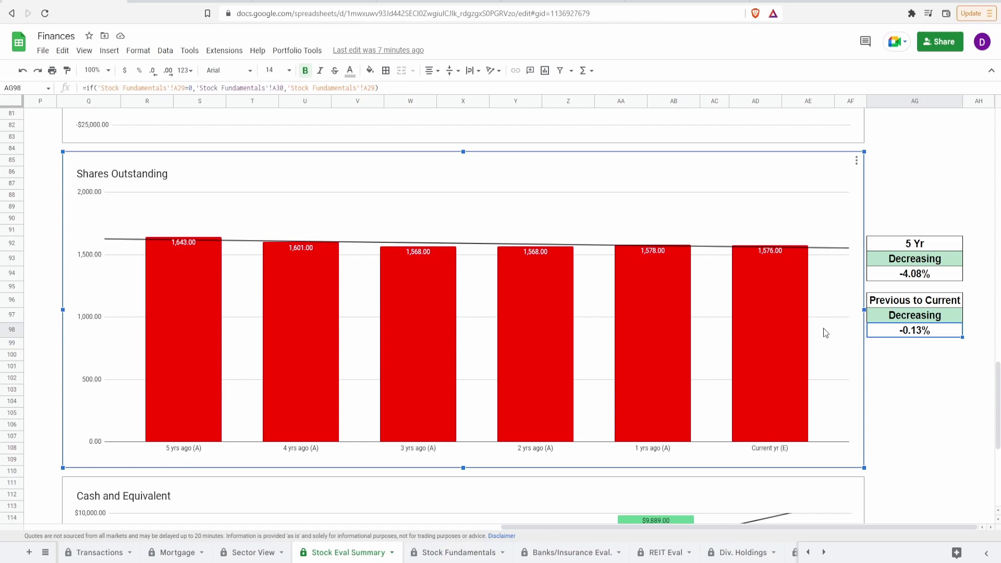
mouse_move(796, 320)
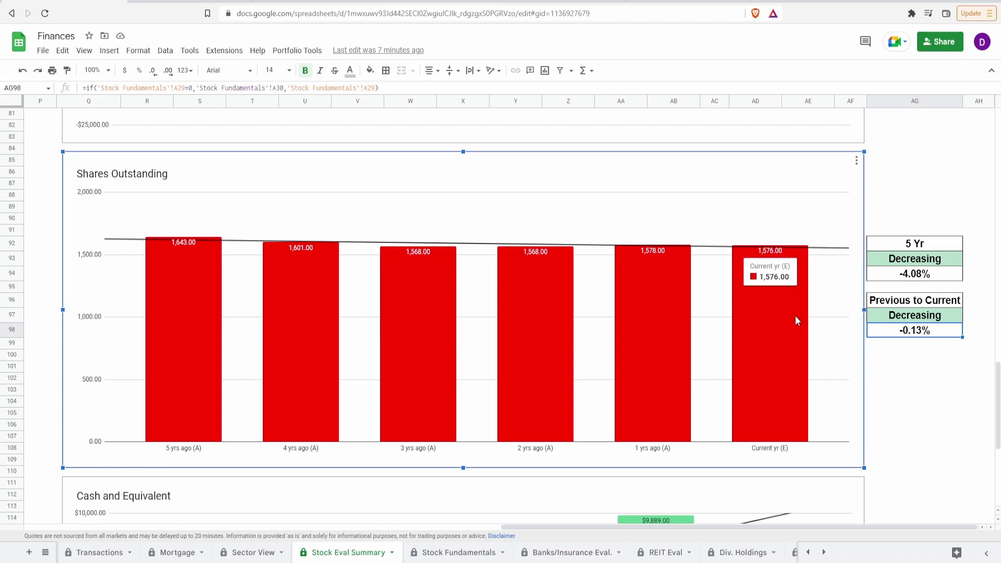
mouse_move(385, 386)
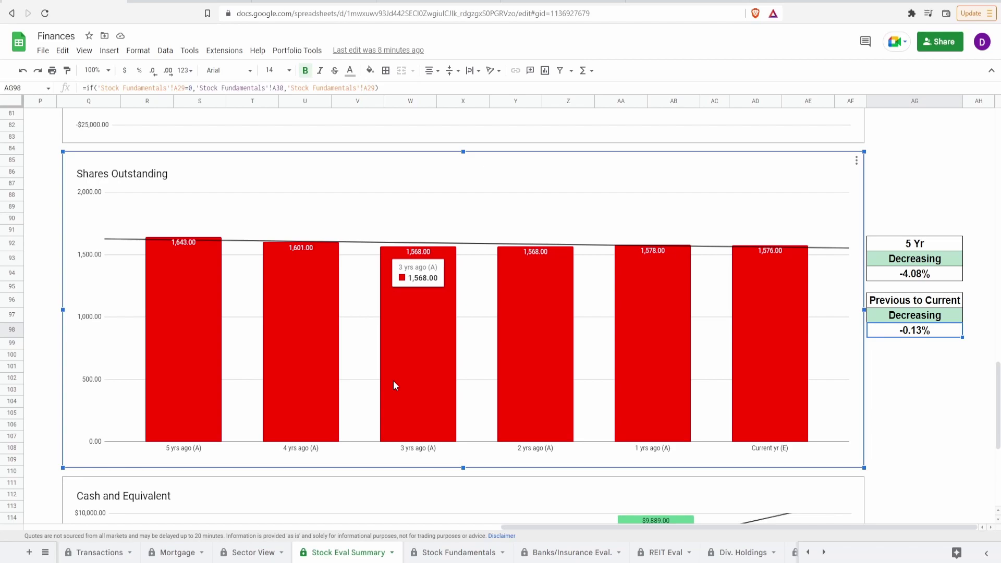
scroll(547, 387, "down", 5)
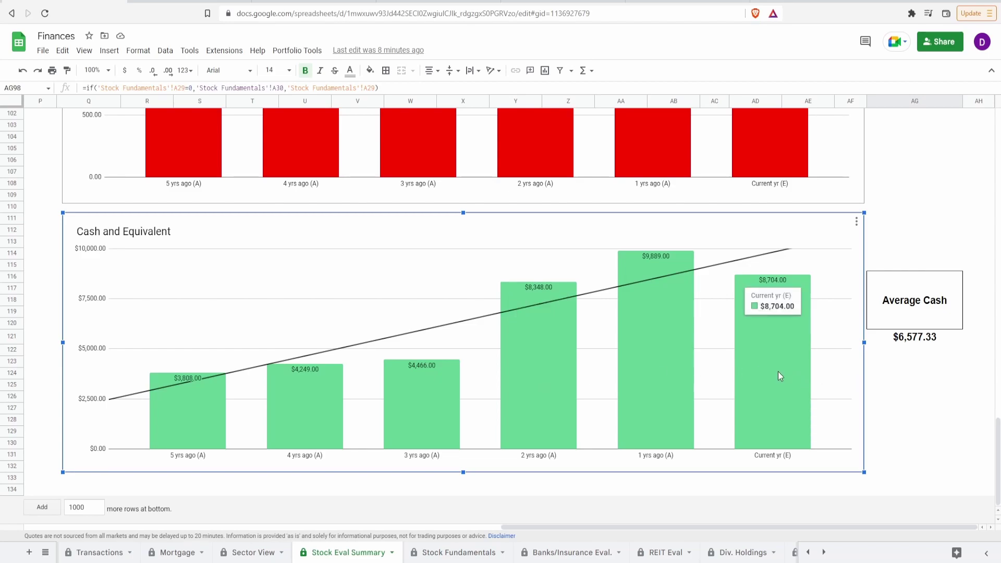
left_click(929, 341)
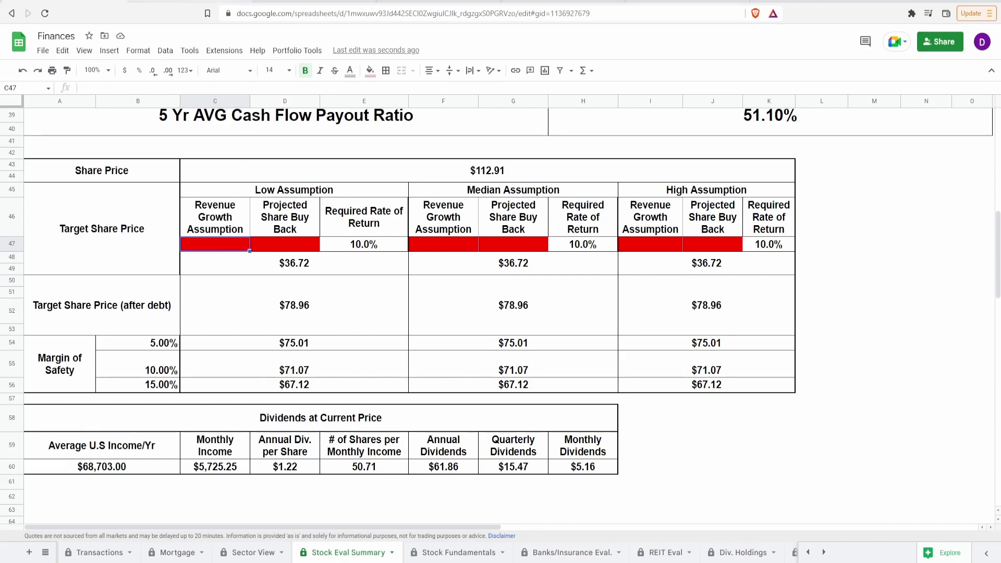
Step: Check Nike's year-over-year and forward revenue growth on its Seeking Alpha Growth page and return to the Finances spreadsheet
left_click(189, 1)
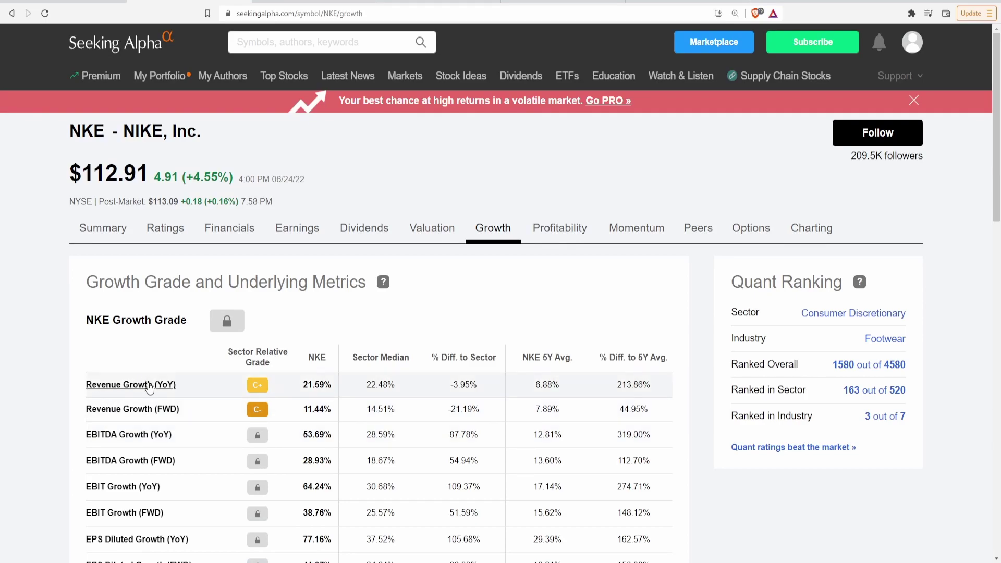
mouse_move(151, 414)
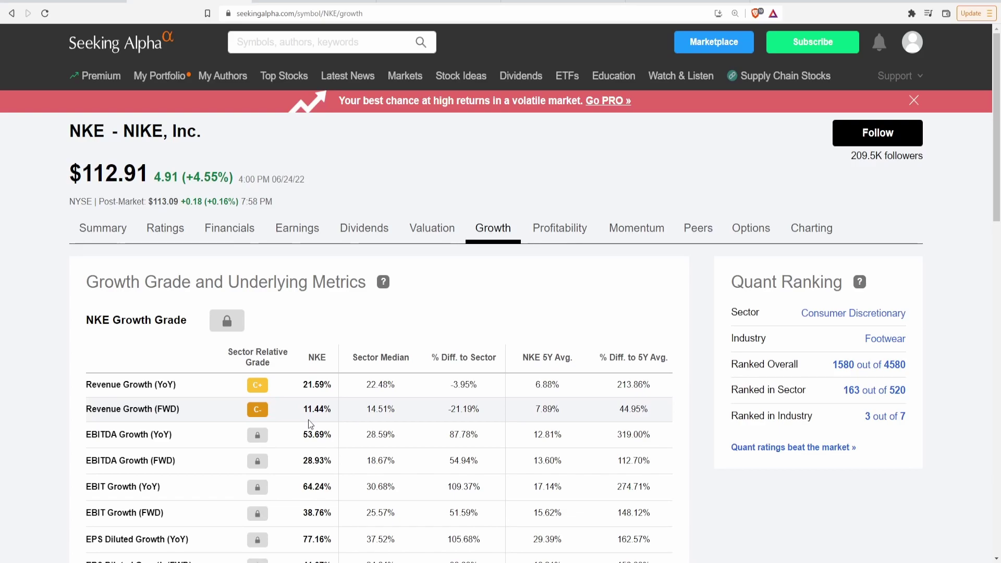
key("ctrl+Tab")
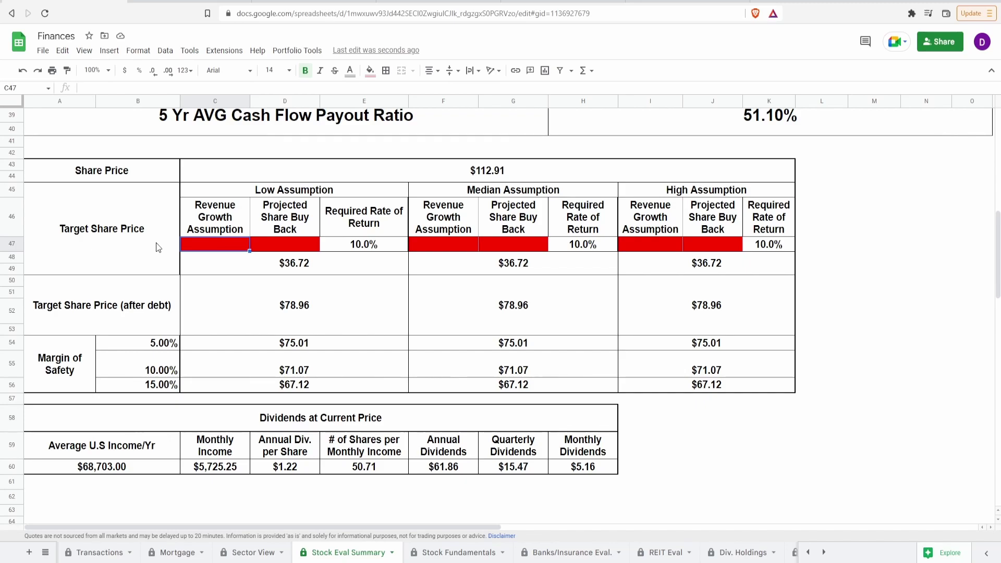
Step: Set the Revenue Growth Assumption to 10% for the low, 13% for the median and 16% for the high case
type("10")
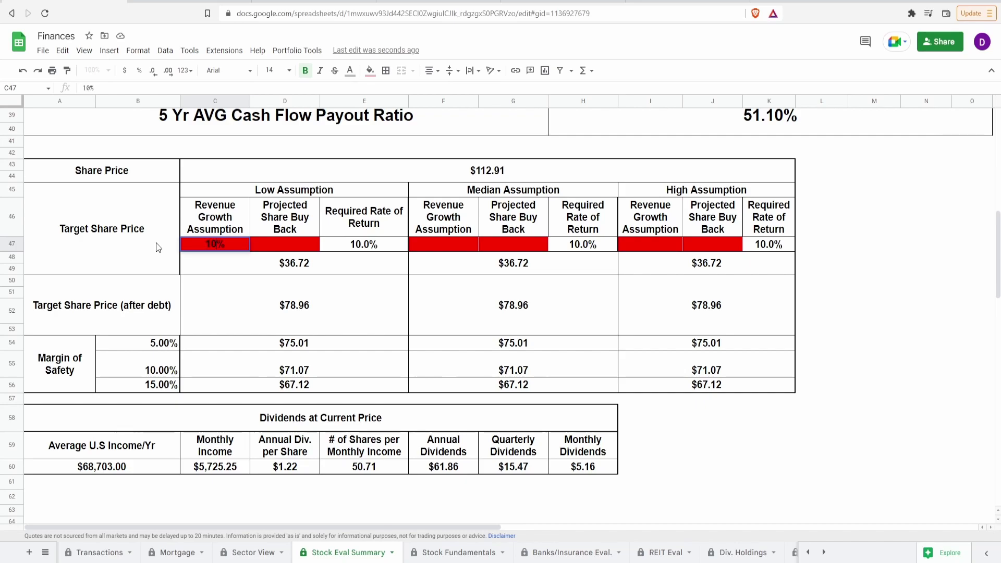
key("Tab")
key("Tab")
key("Tab")
type("13")
key("Tab")
key("Tab")
key("Tab")
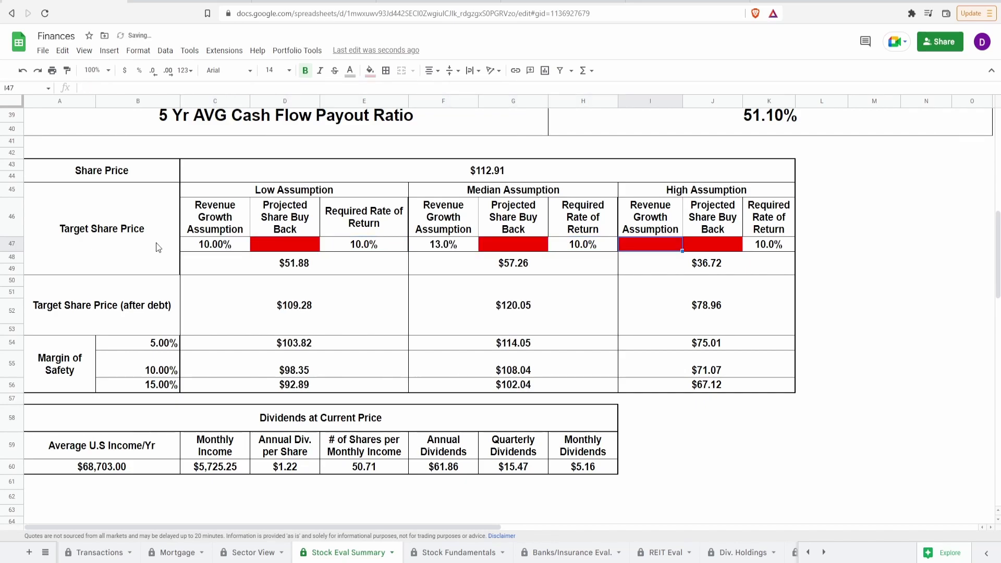
type("16")
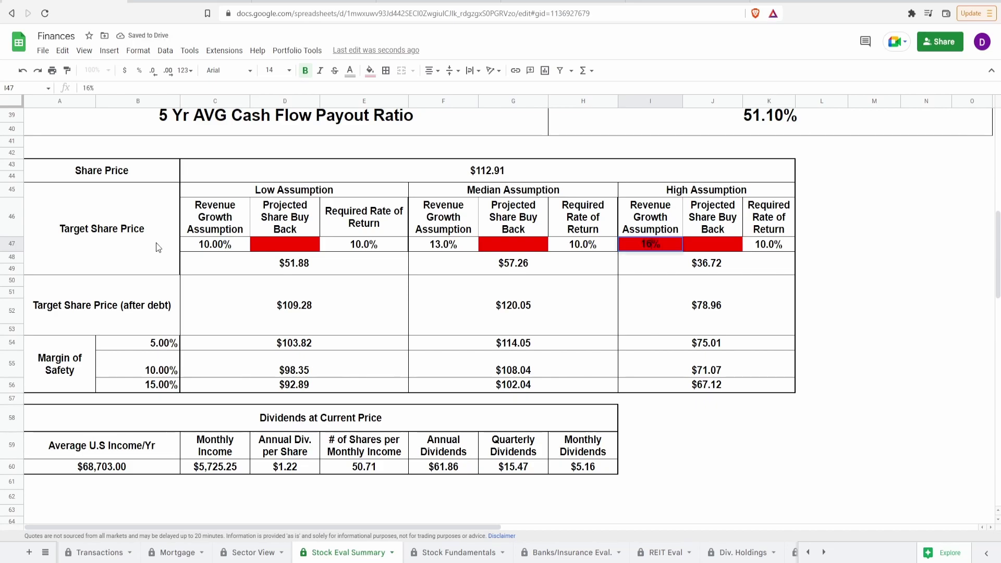
key("shift+Tab")
key("shift+Tab")
key("shift+Tab")
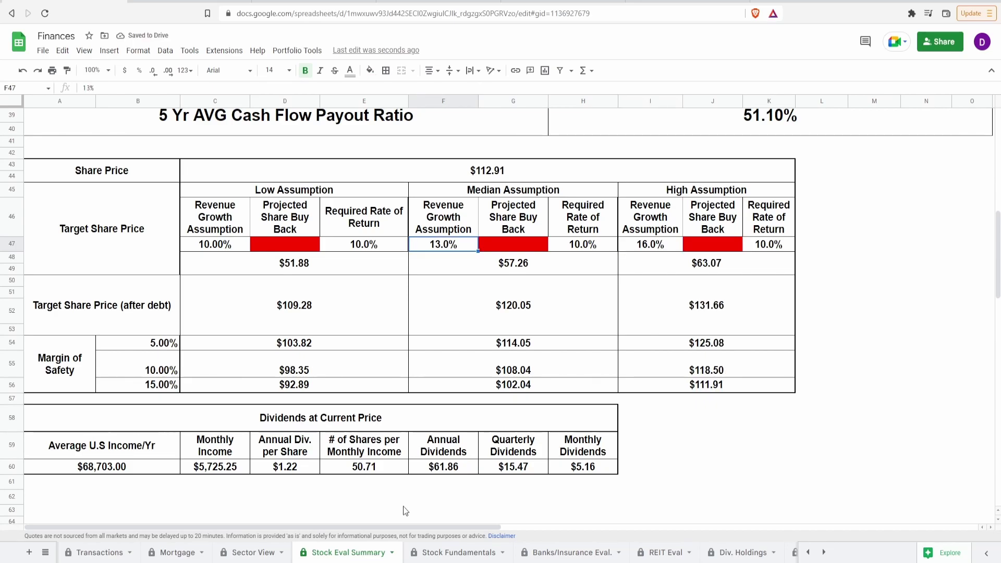
Step: Check the 5 Yr and Previous to Current change rates beside the Shares Outstanding chart
left_click_drag(418, 527, 903, 522)
scroll(902, 449, "down", 7)
scroll(903, 449, "down", 5)
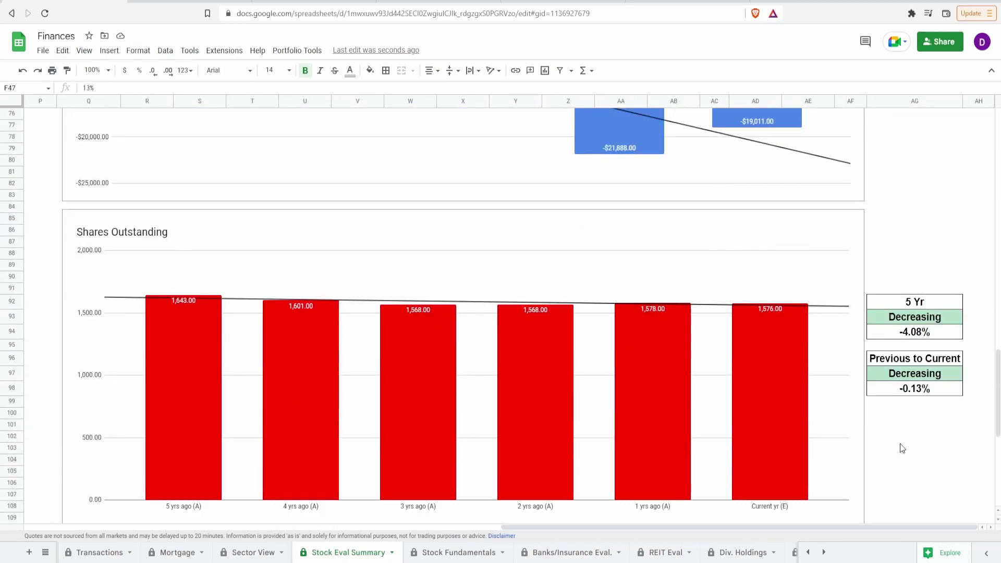
left_click(910, 312)
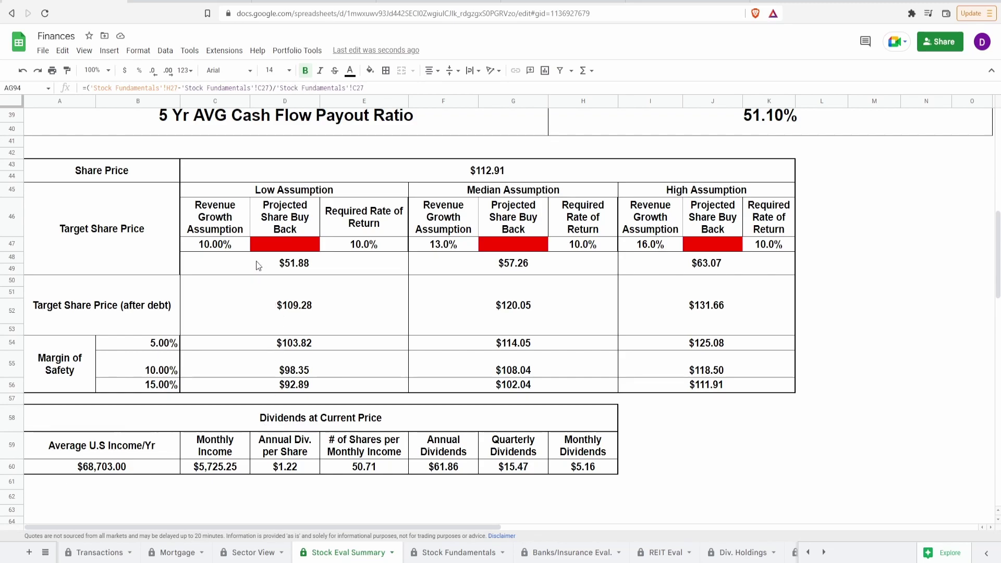
Step: Set the Projected Share Buy Back to -1% for the low, 2% for the median and 4% for the high assumption
left_click(278, 248)
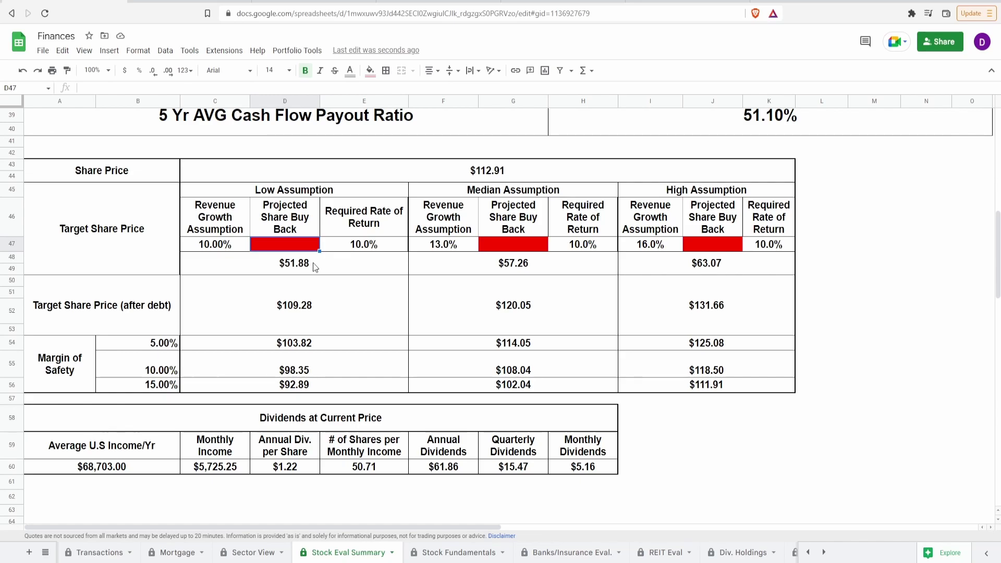
type("-1")
key("Tab")
key("Tab")
key("Tab")
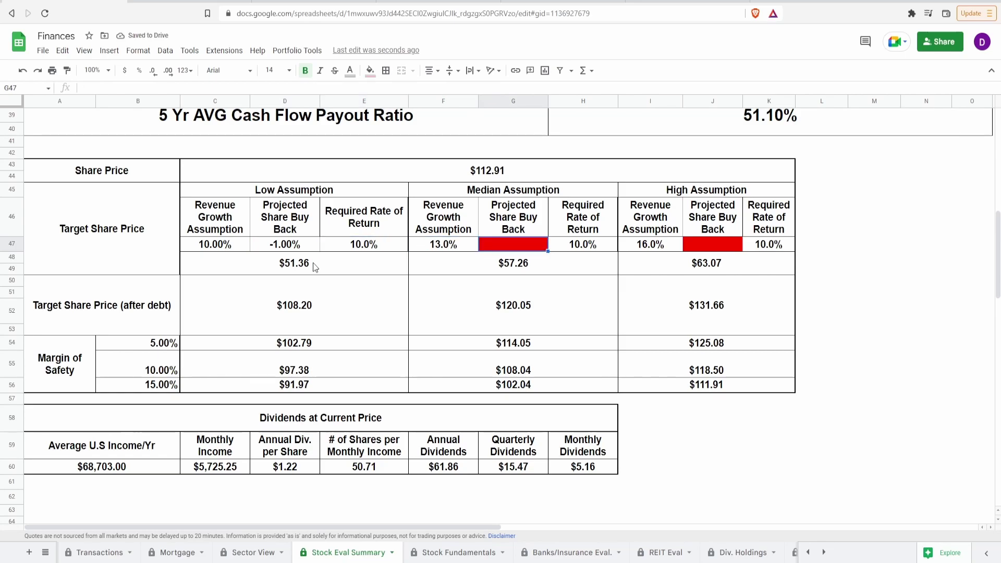
type("2")
key("Tab")
key("Tab")
key("Tab")
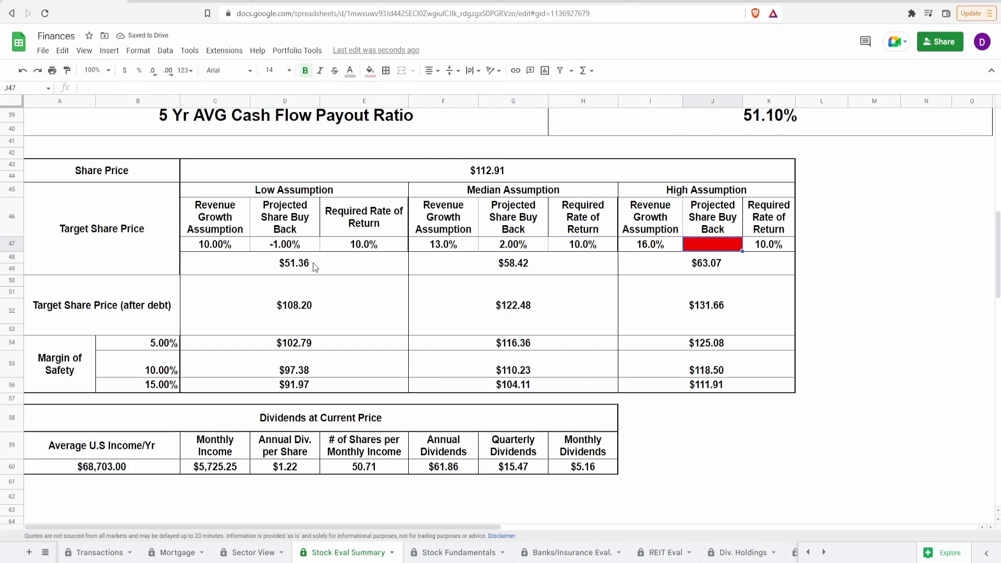
type("4%")
key("Return")
Step: Review the Target Share Price and the Target Share Price (after debt) across the low, median and high assumptions
left_click(315, 267)
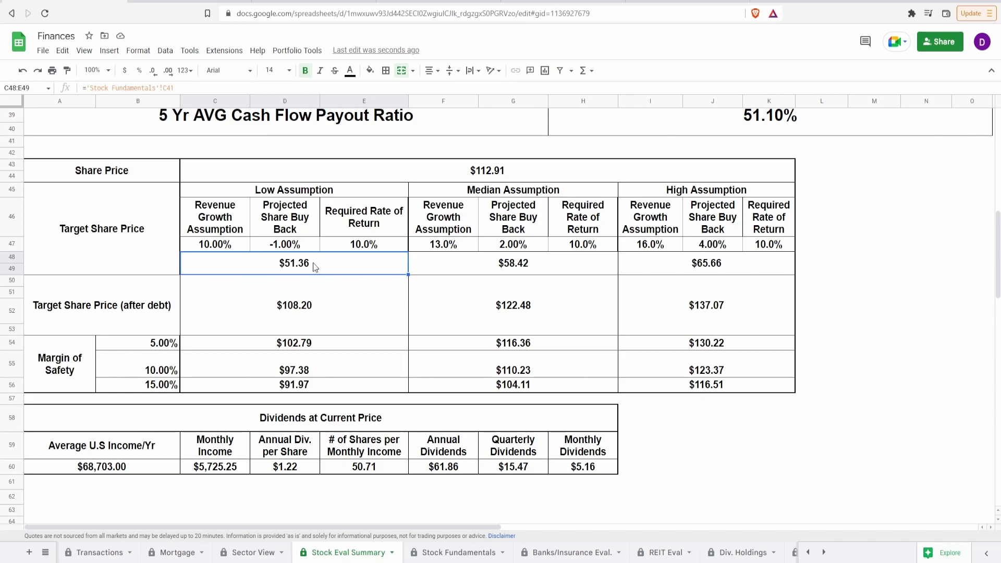
key("Right")
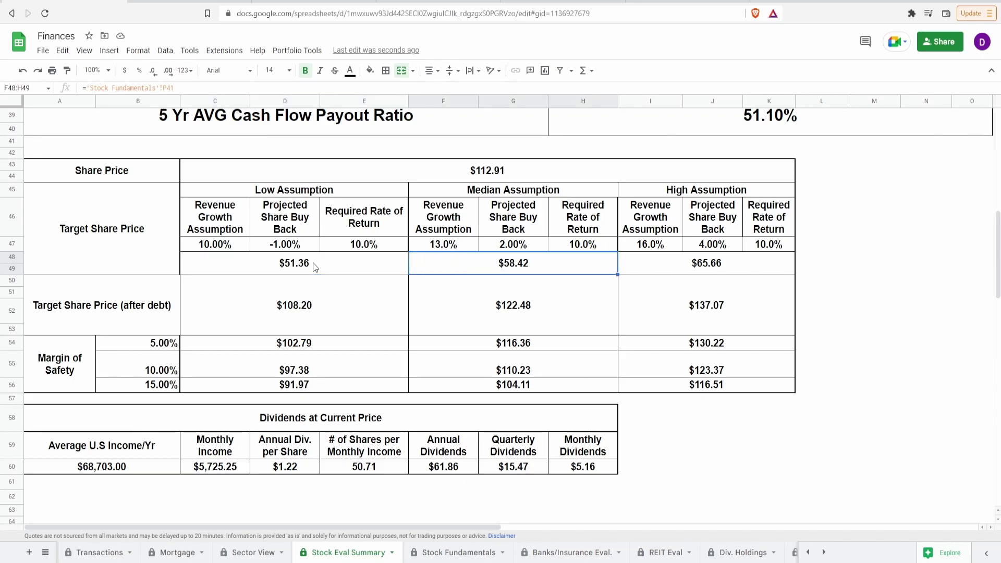
key("Right")
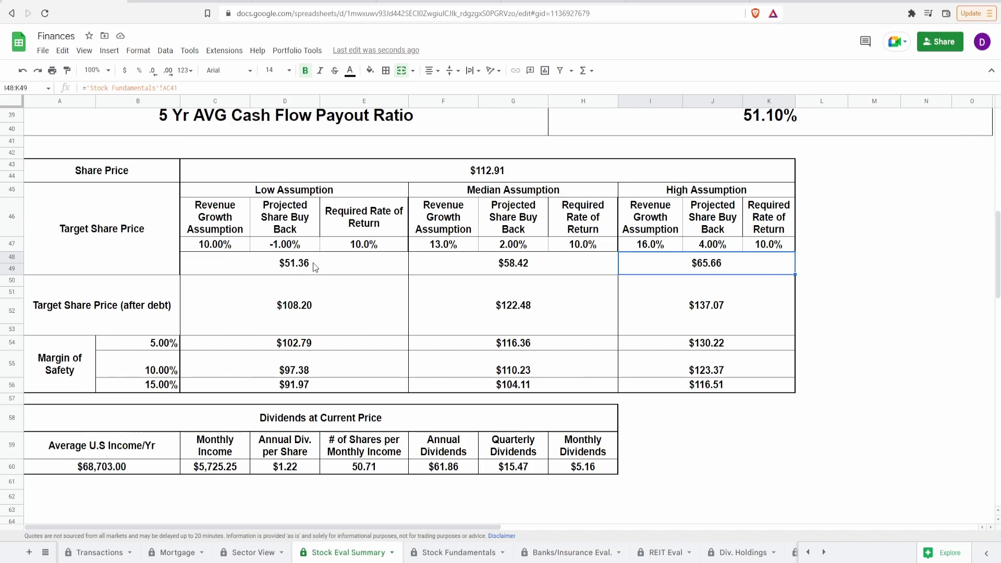
key("Return")
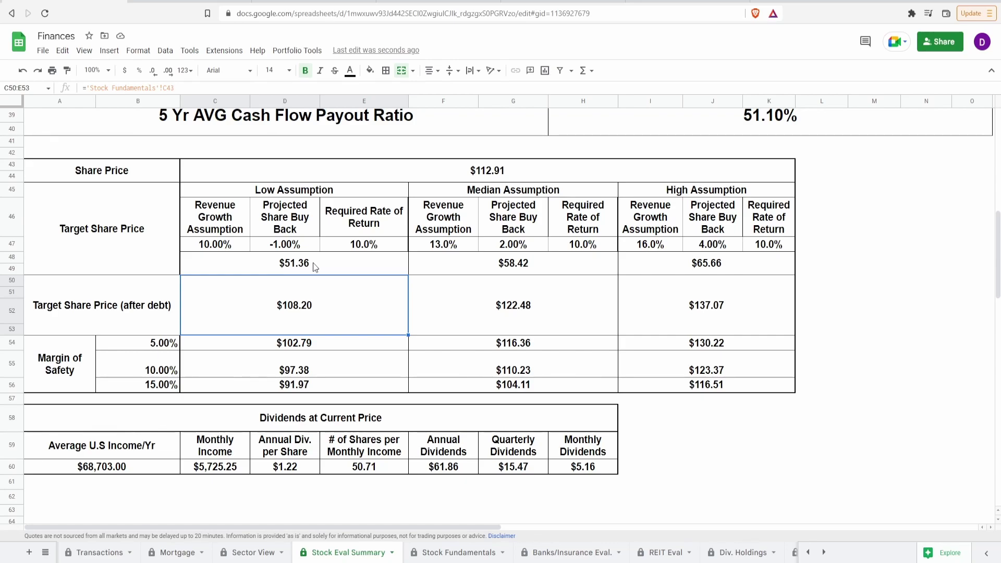
key("Right")
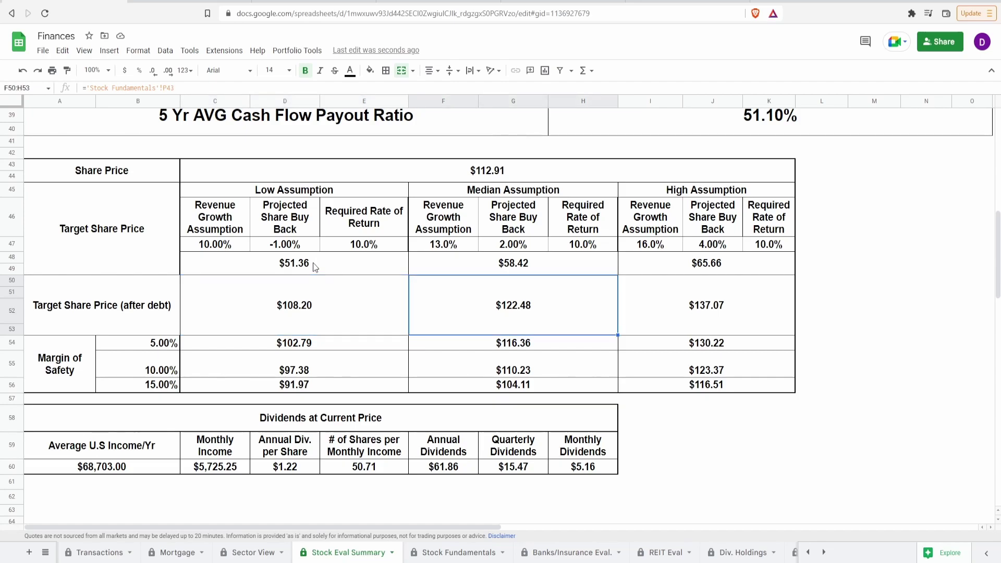
key("Right")
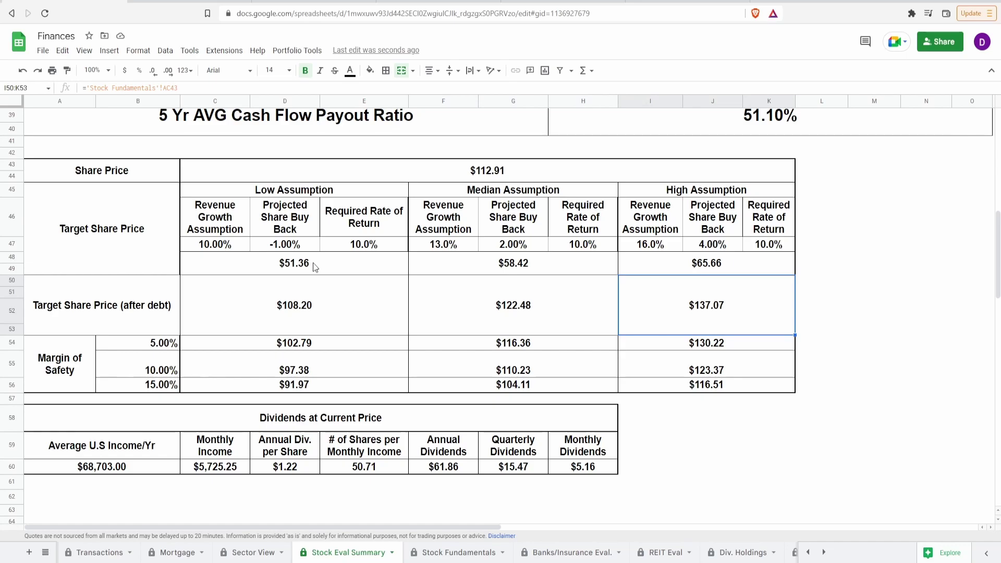
key("Left")
key("Left")
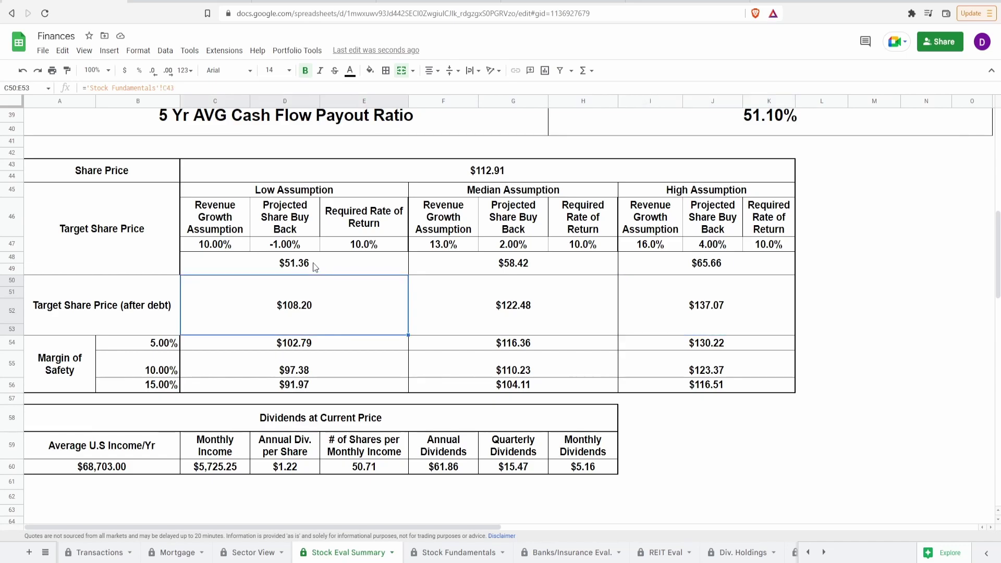
Step: Review the 5%, 10% and 15% Margin of Safety prices under the low, median and high assumptions
key("Down")
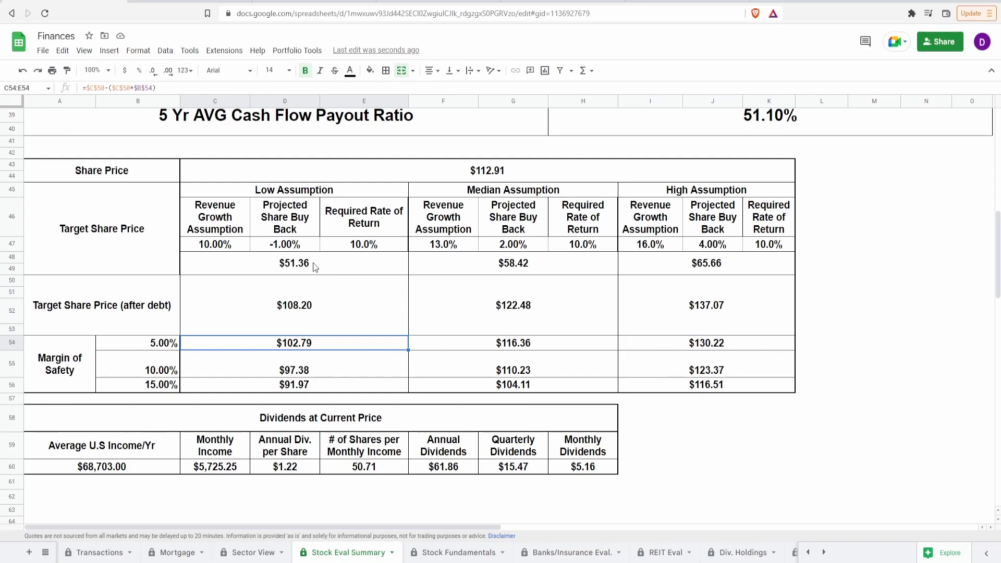
key("Down")
key("Down")
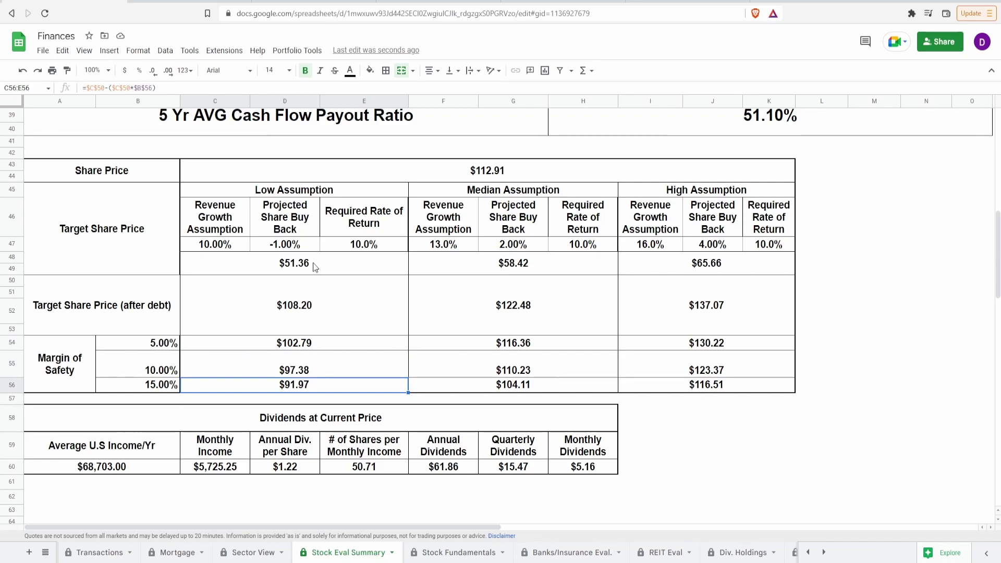
key("Up")
key("Up")
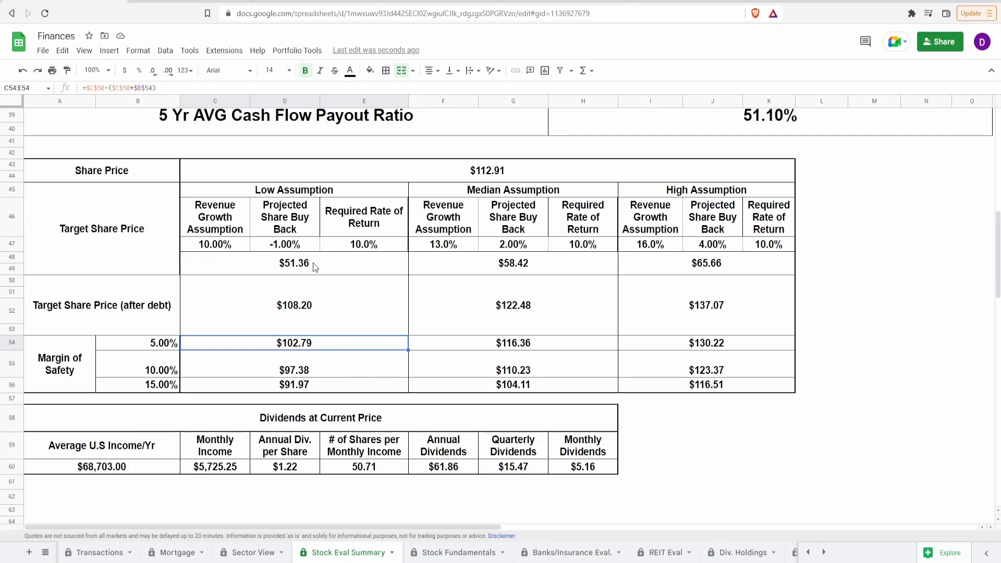
key("Right")
key("Down")
key("Down")
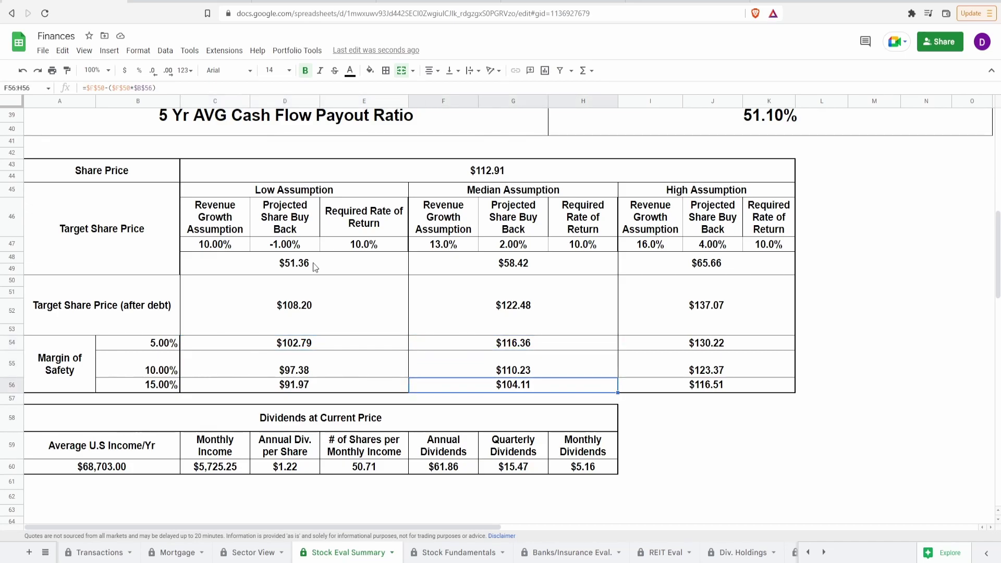
key("Up")
key("Up")
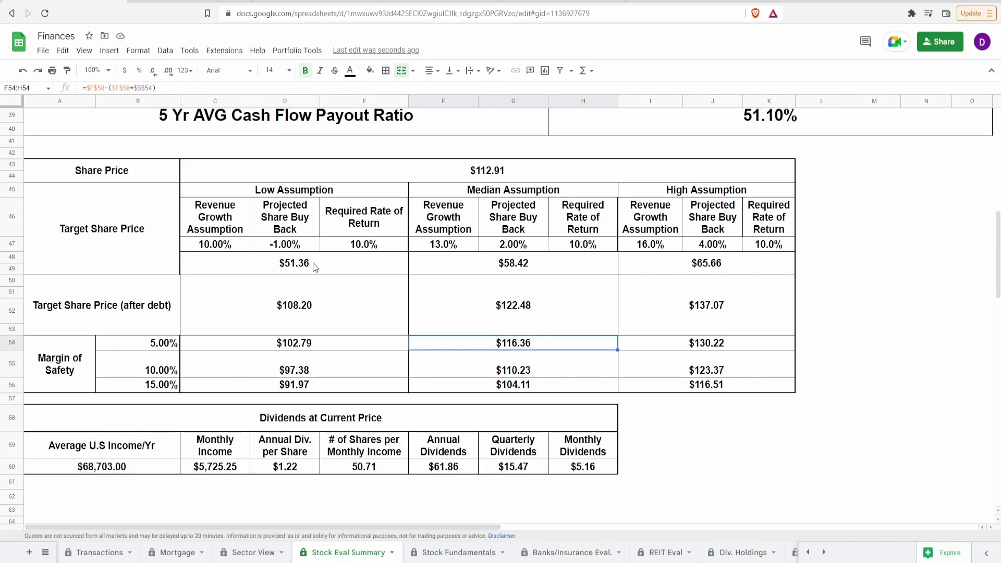
key("Right")
key("Down")
key("Down")
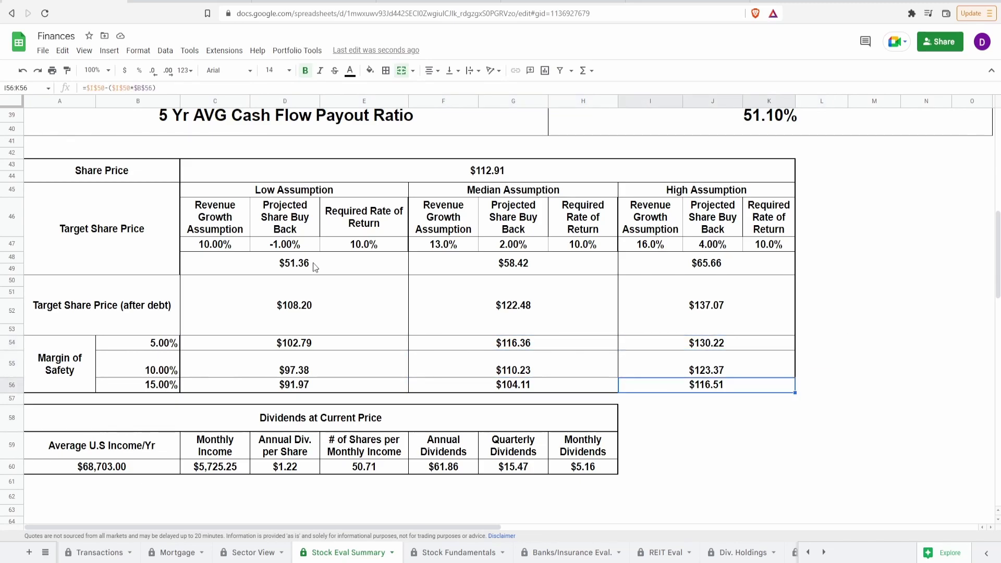
key("Up")
key("Up")
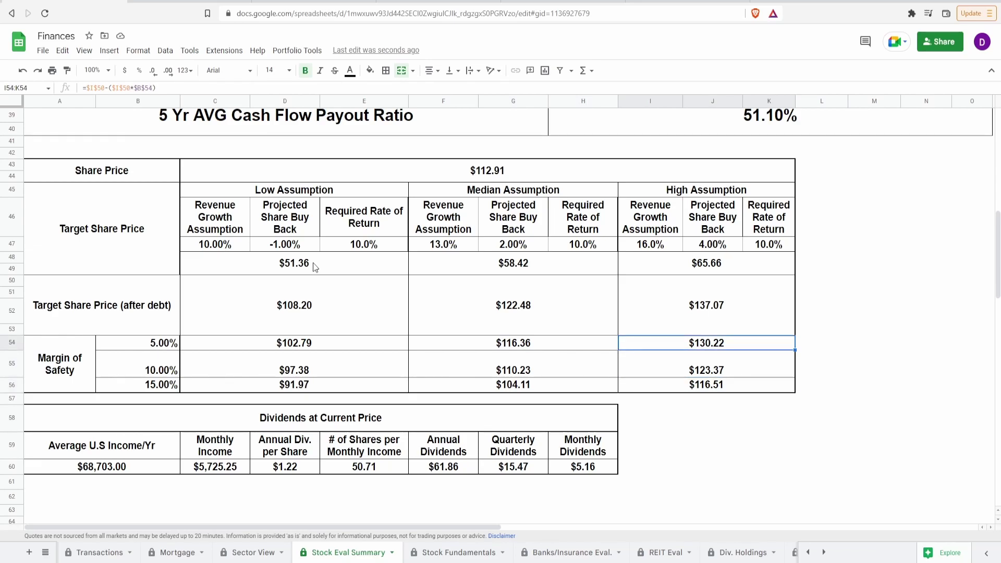
Step: Compare the current Share Price with the high and low target share prices and the low after-debt target
key("Up")
key("Up")
key("Up")
key("Up")
key("Up")
key("Up")
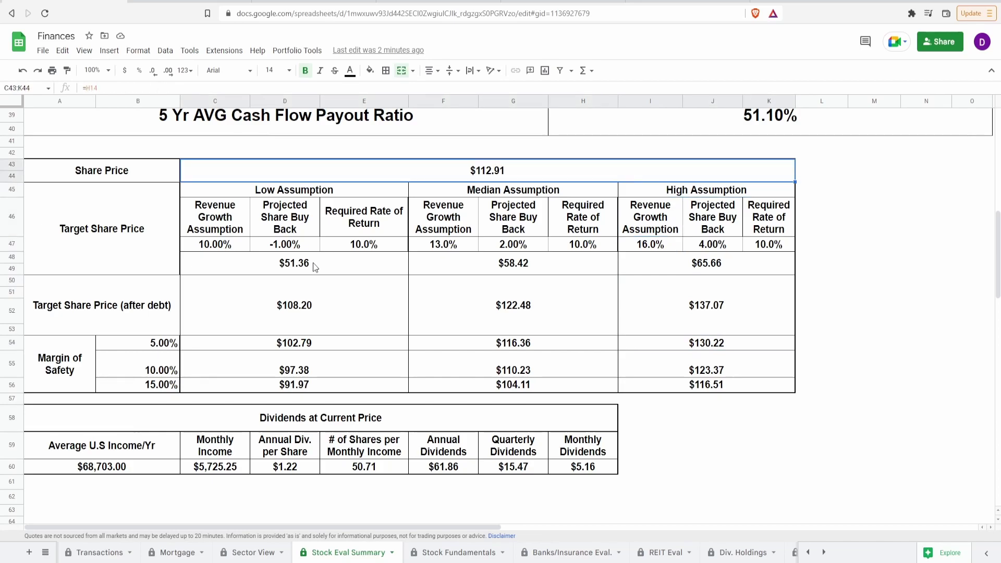
key("Down")
key("Down")
key("Down")
key("Down")
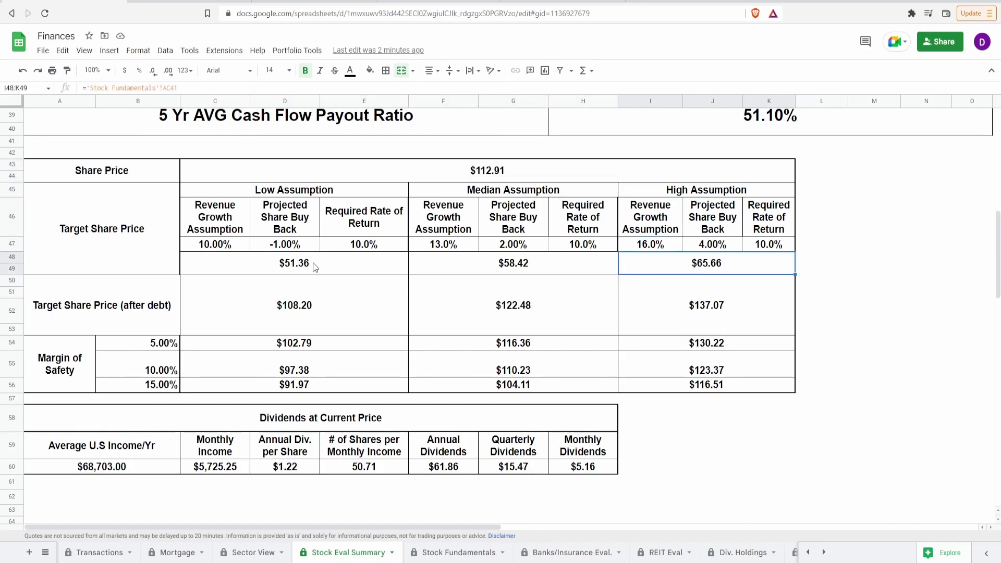
left_click(315, 267)
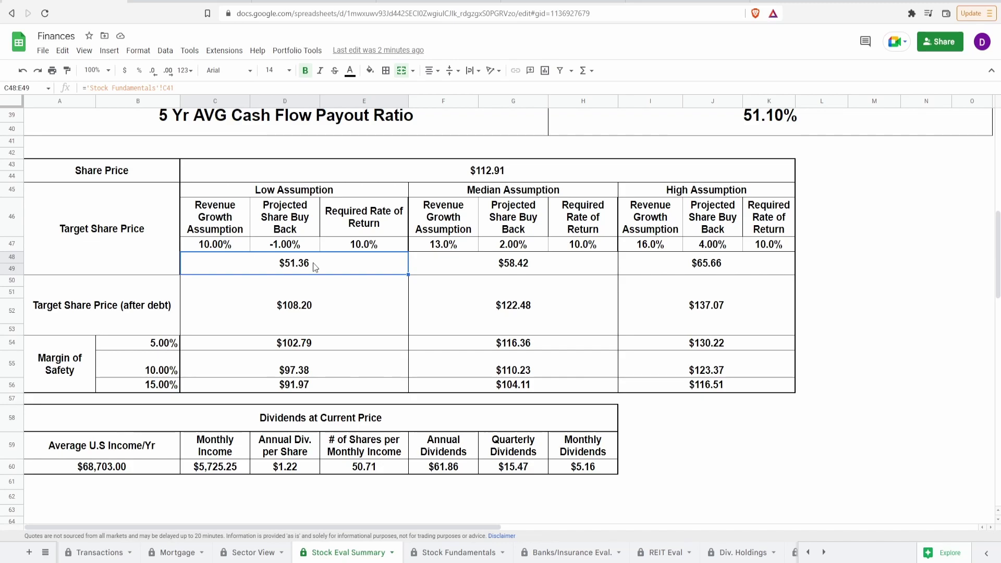
key("Down")
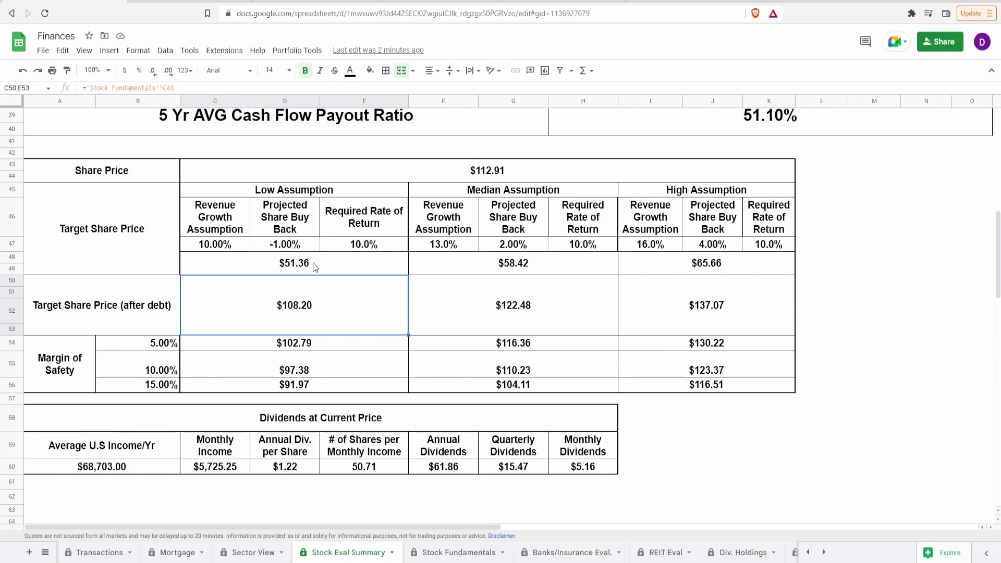
Step: Compare the current Share Price with the low assumption's inputs, Target Share Price, after-debt target and Margin of Safety prices
key("Up")
key("Up")
key("Up")
key("Down")
key("Down")
key("Down")
key("Up")
key("Up")
key("Up")
key("Up")
key("Up")
key("Down")
key("Down")
key("Down")
key("Down")
key("Down")
Step: Review the Target Share Price (after debt) under the median and high assumptions
key("Right")
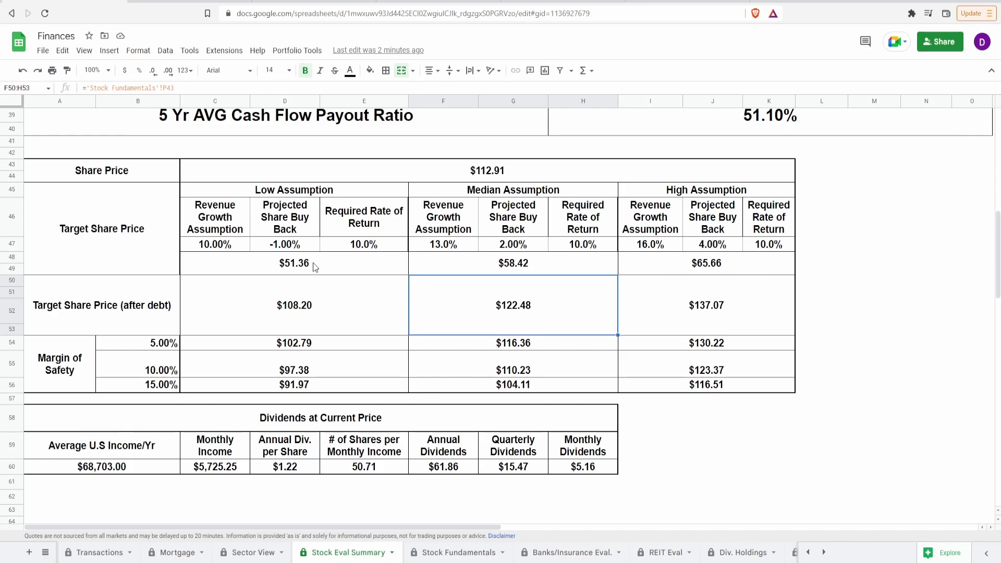
key("Right")
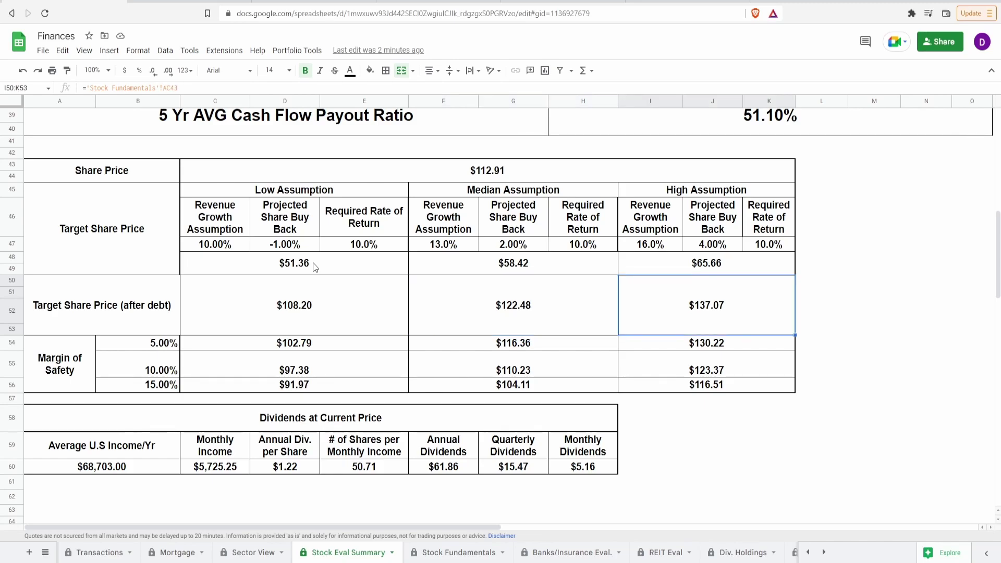
key("Left")
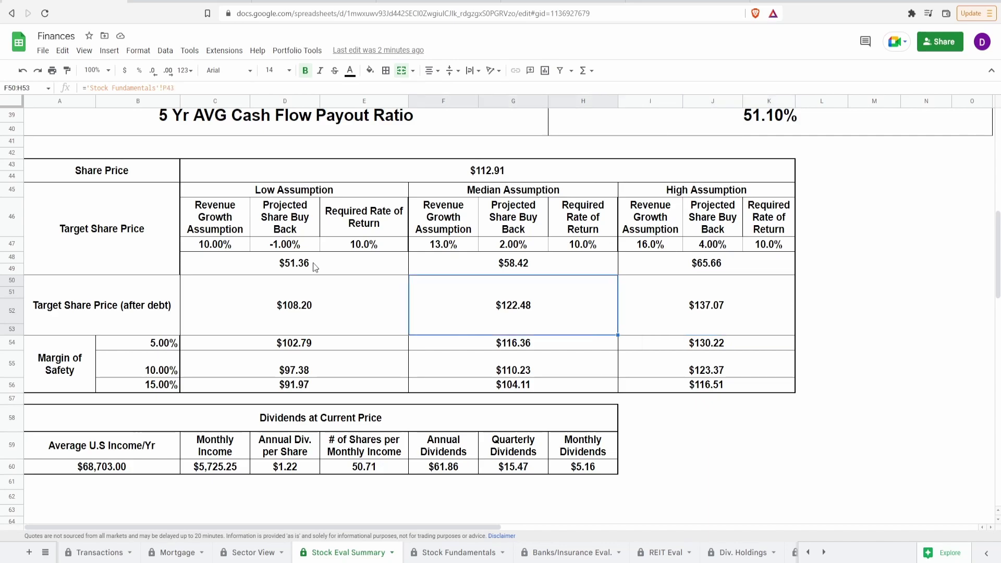
Step: Review the median assumption's 10% and 5% Margin of Safety prices and trace back to its Revenue Growth Assumption
key("Down")
key("Down")
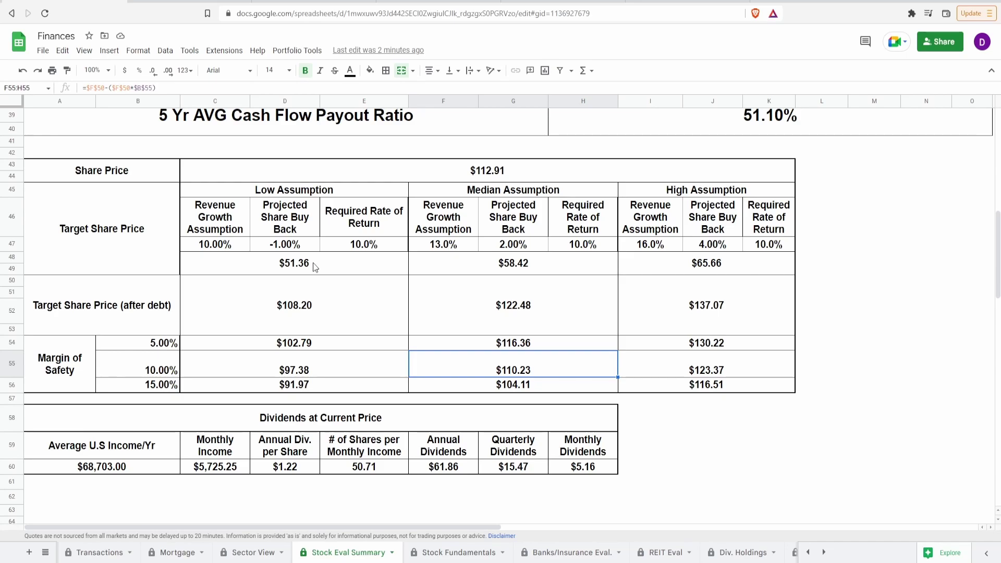
key("Up")
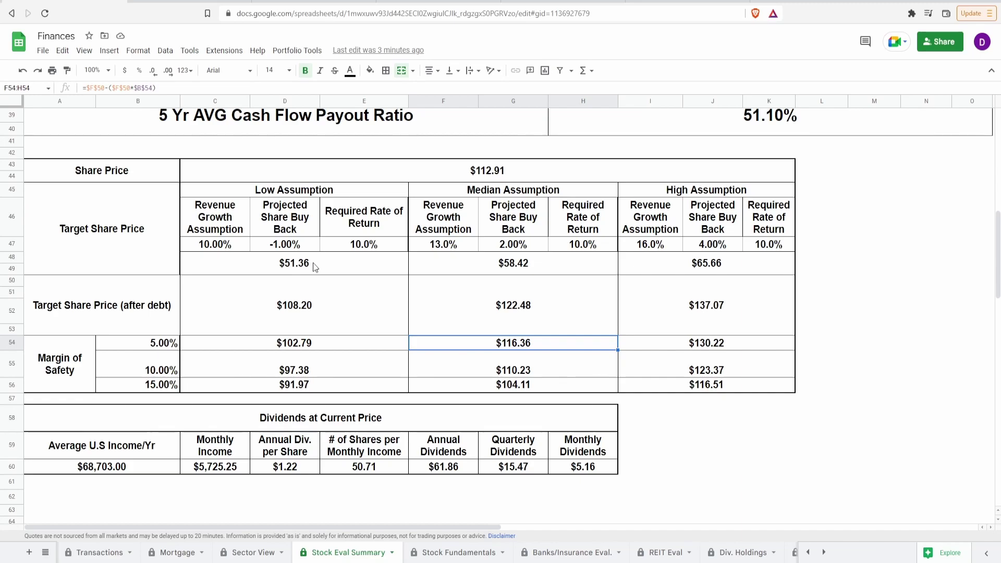
key("Up")
key("Up")
key("Up")
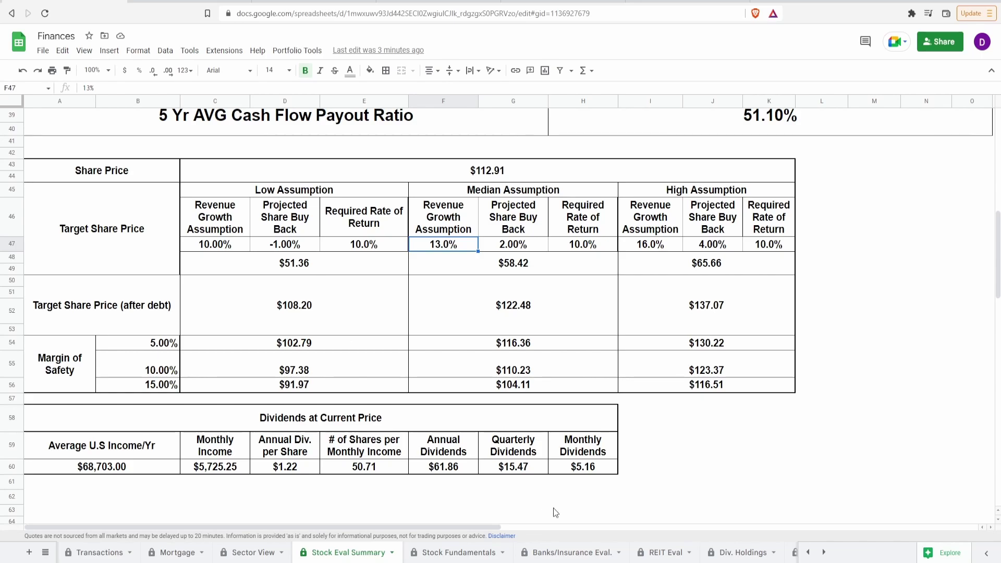
Step: Look through the Banks/Insurance Eval., REIT Eval and Div. Holdings sheets and return to Stock Eval Summary
left_click(597, 553)
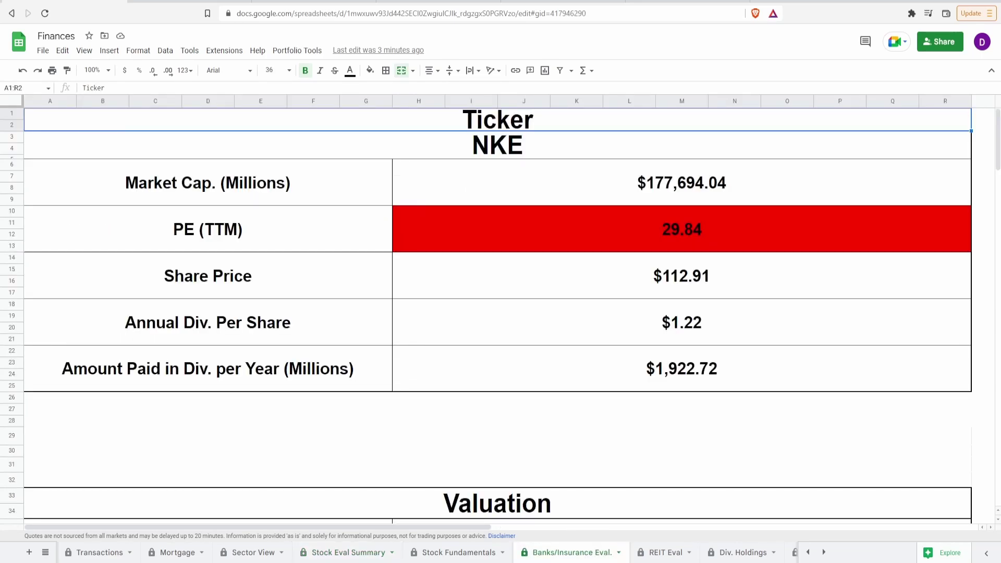
left_click(647, 559)
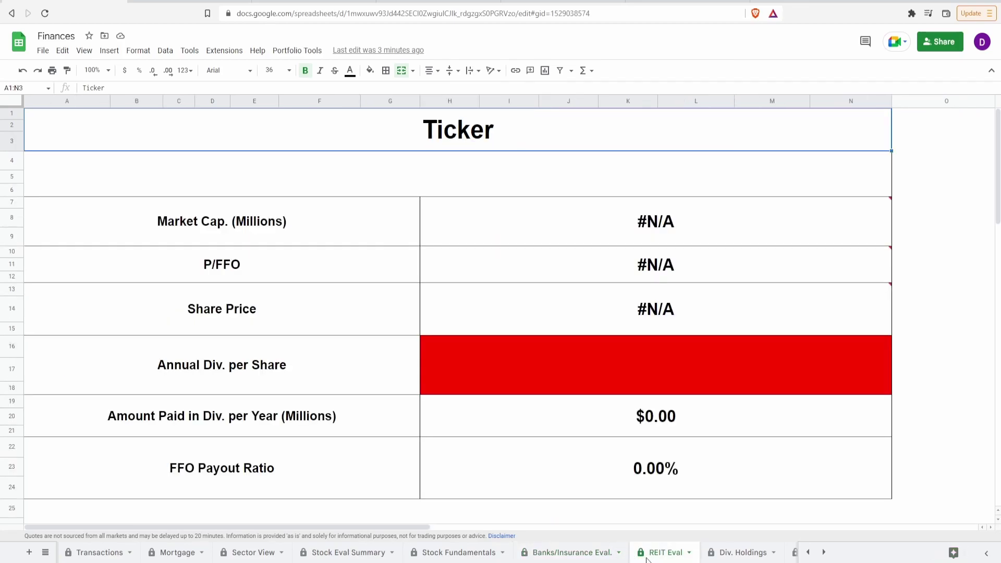
left_click(720, 556)
left_click(378, 553)
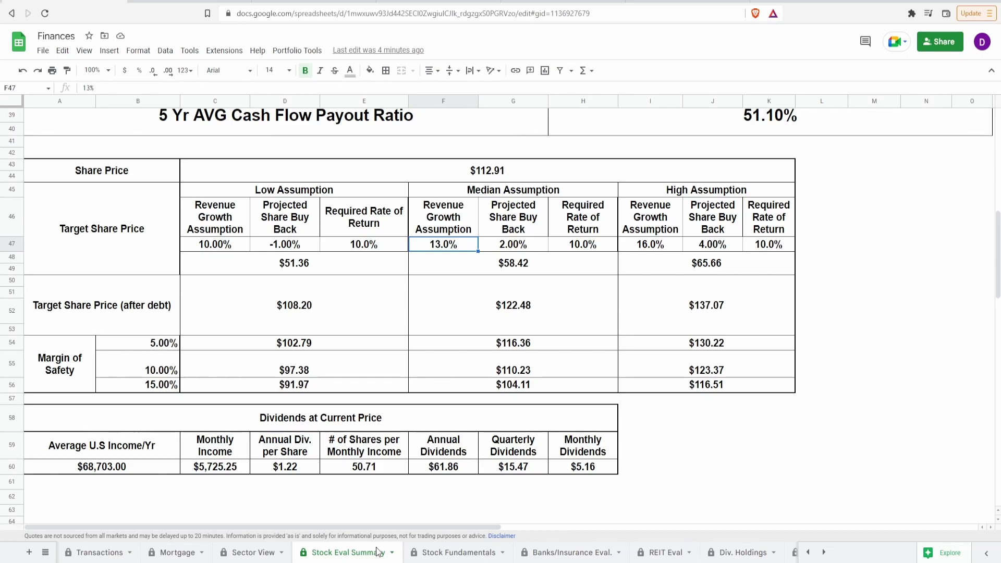
Step: Review the average U.S. income, monthly income, annual dividend per share and shares per monthly income in Dividends at Current Price
left_click(323, 425)
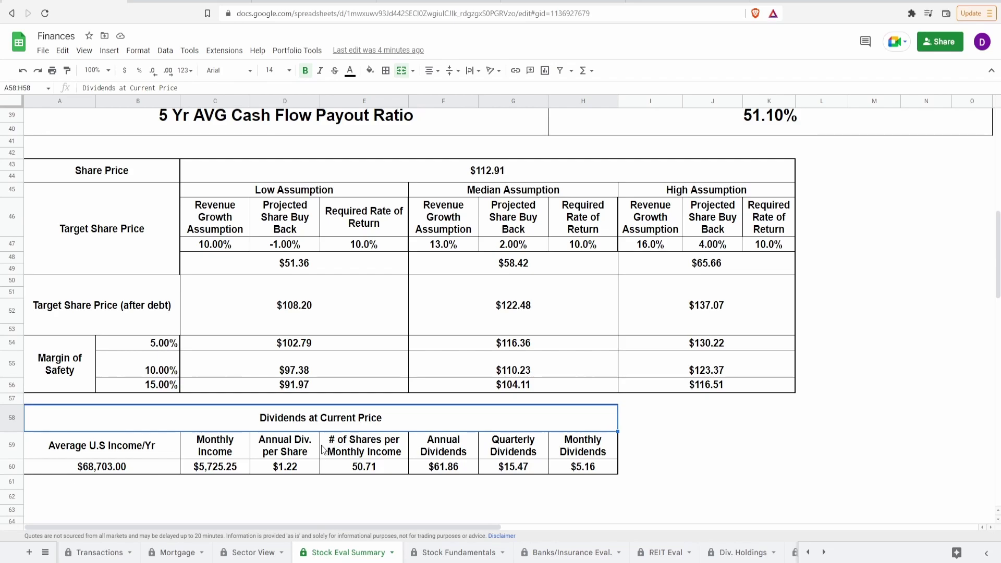
key("Down")
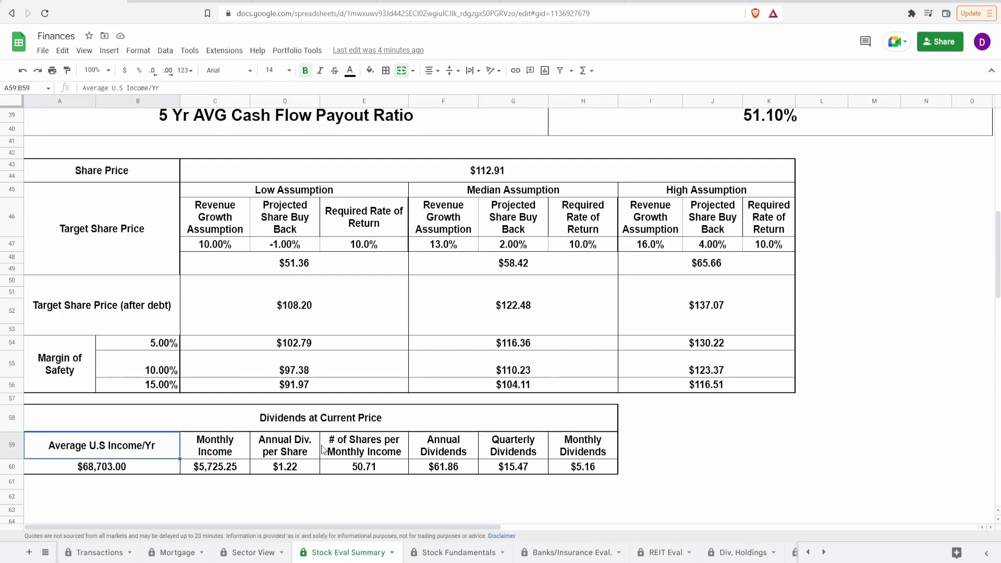
key("Down")
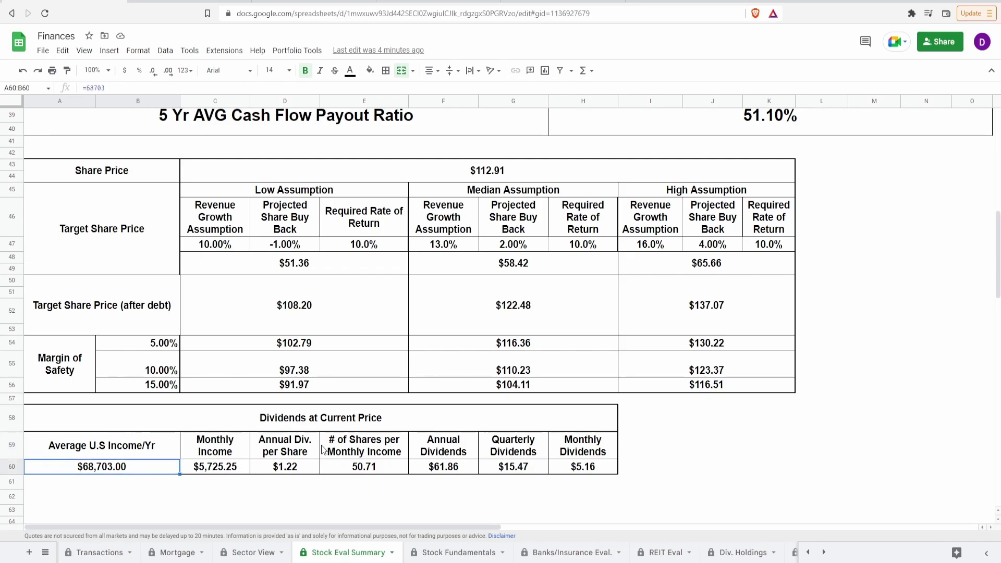
key("Right")
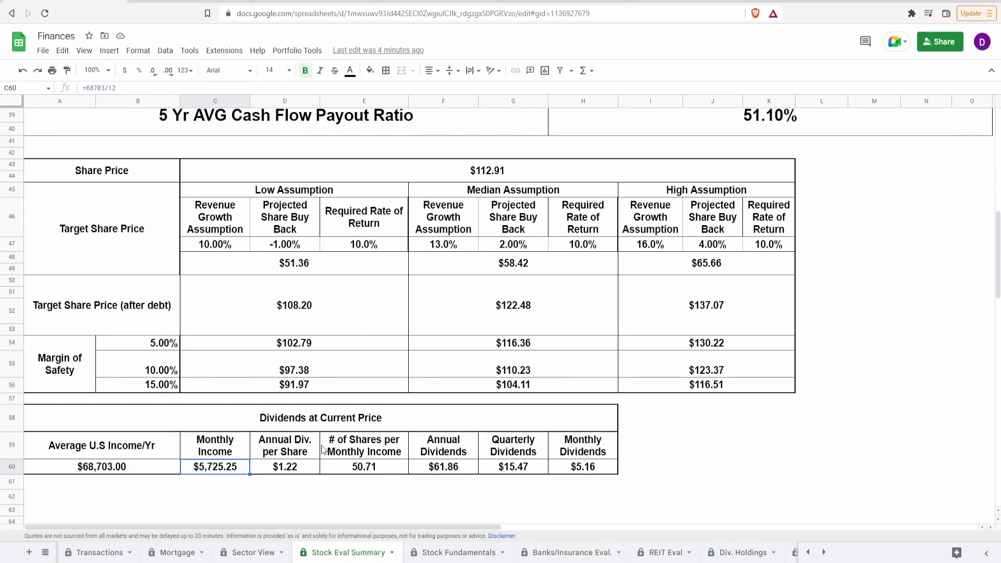
key("Right")
key("Right")
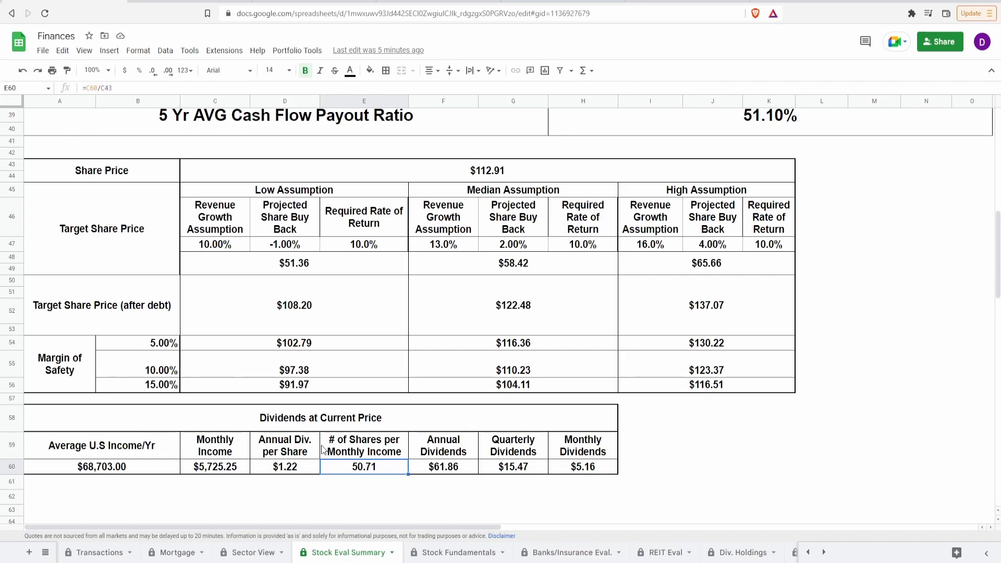
Step: Review the annual, quarterly and monthly dividends that one month's income invested at the current price would produce
key("Right")
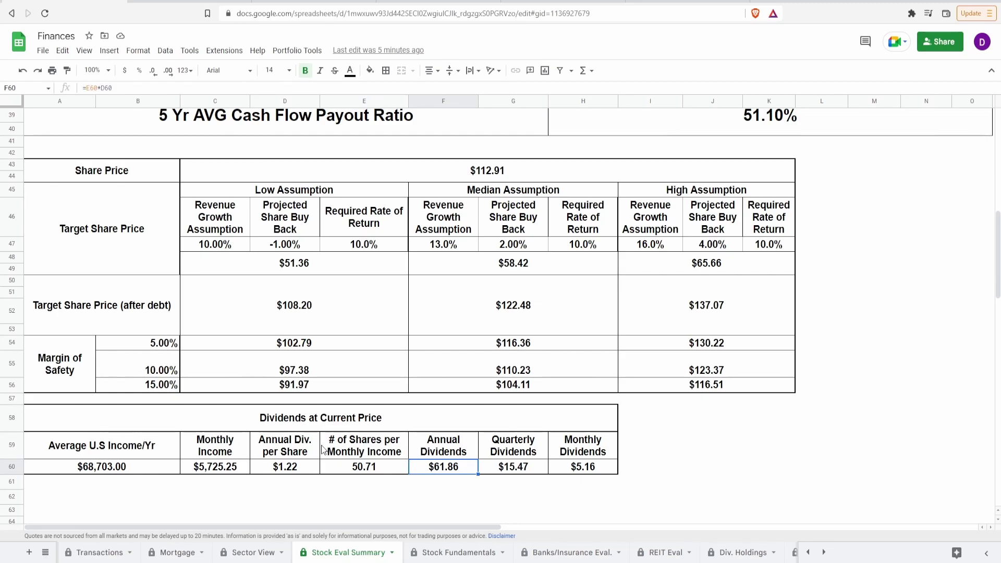
key("Right")
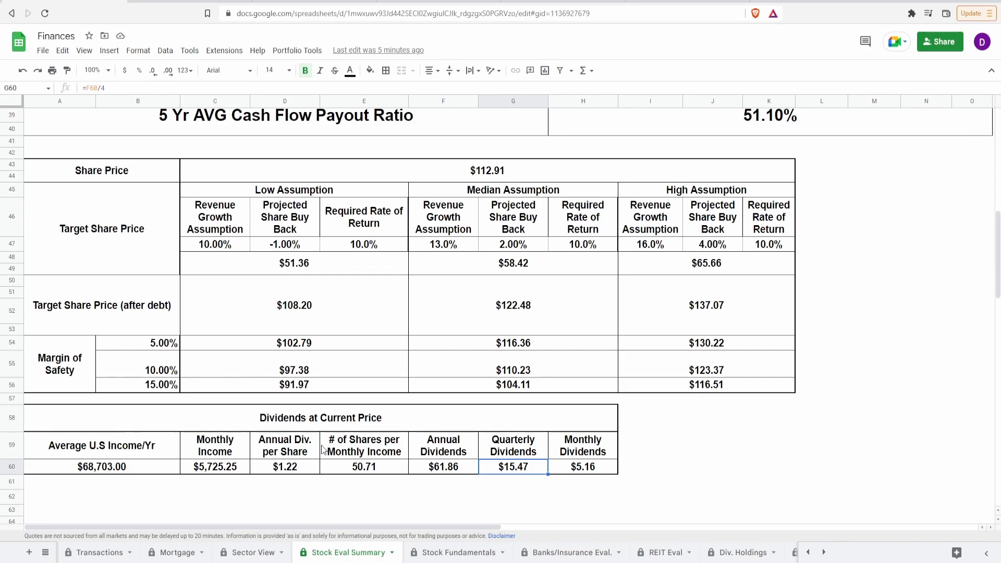
key("Right")
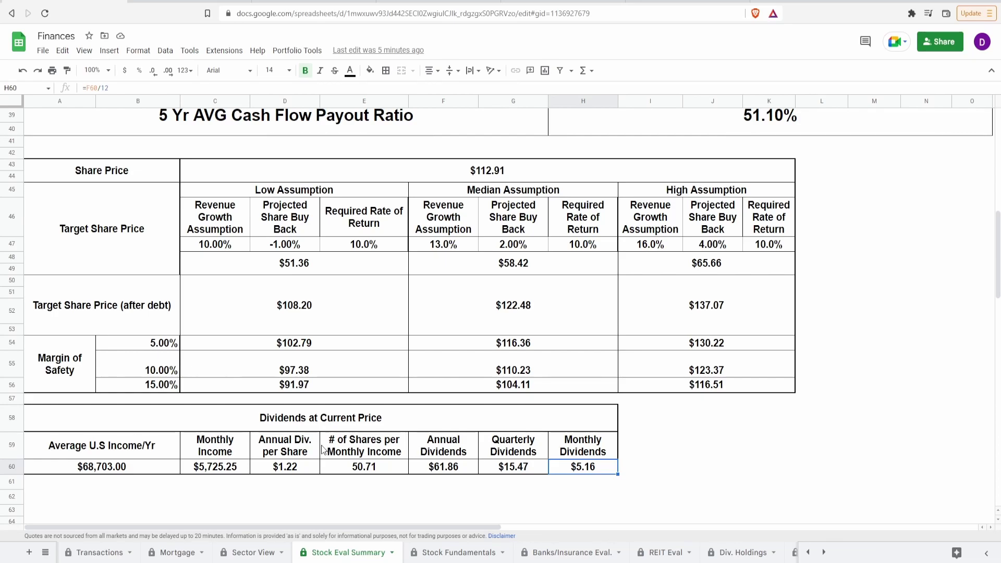
key("Left")
key("Left")
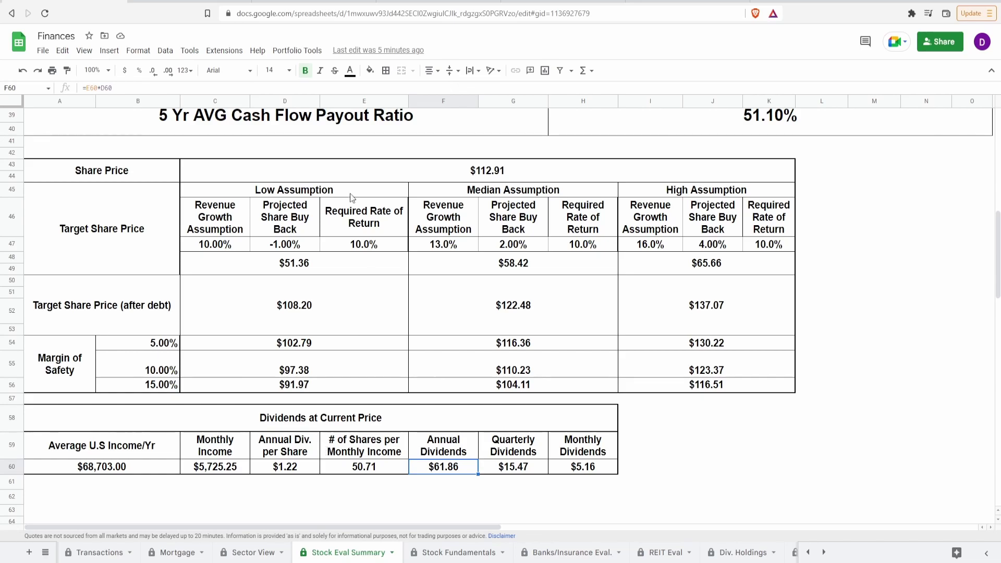
Step: Check the 5 Year Growth Rate in Nike's Dividend Summary on Seeking Alpha and return to the Finances spreadsheet
left_click(321, 2)
left_click_drag(453, 202, 514, 226)
left_click(495, 255)
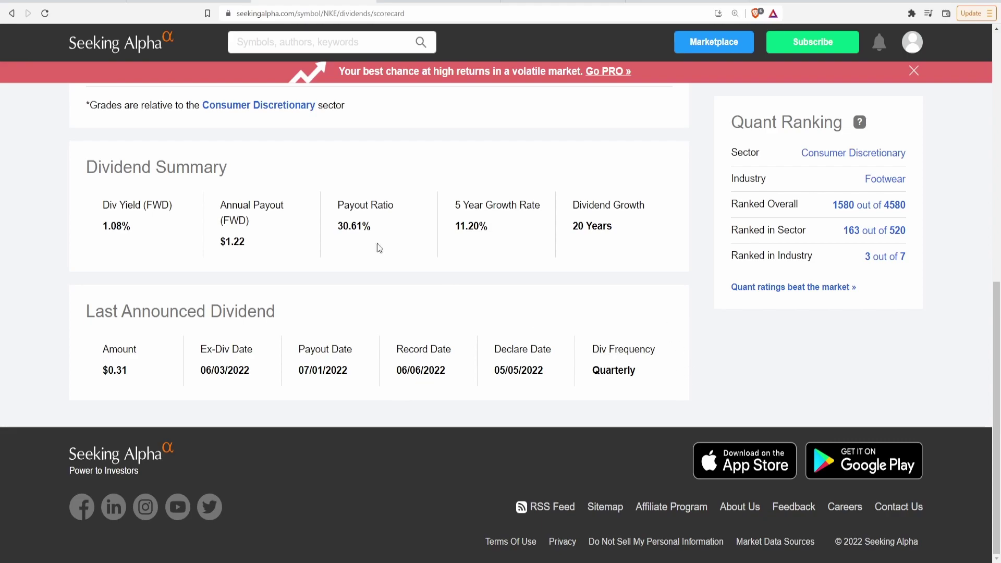
key("ctrl+Tab")
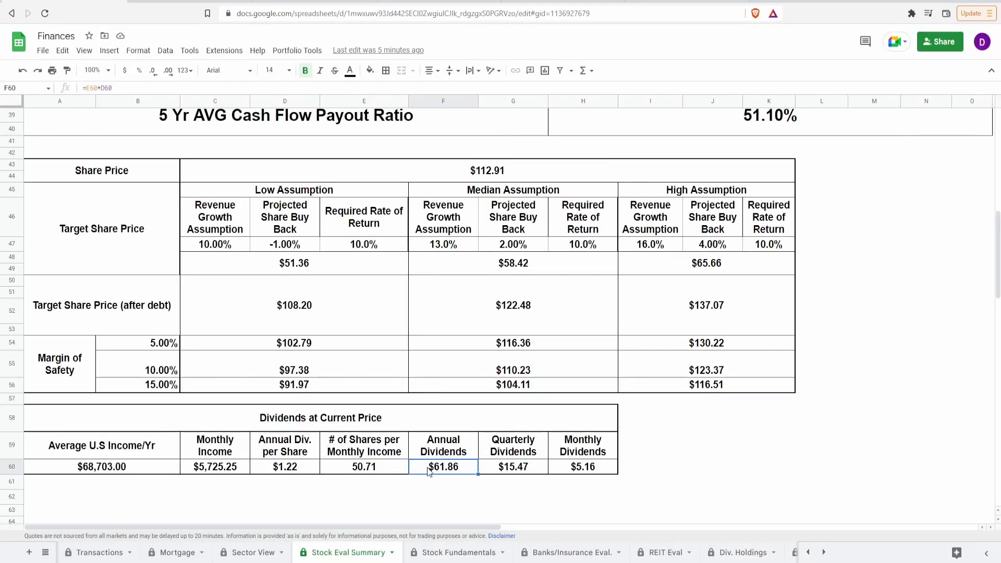